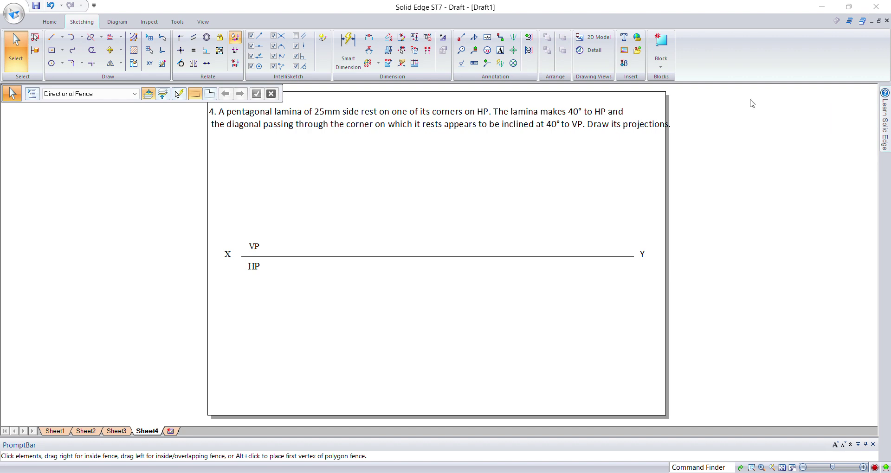
# Make the words "appears to be inclined" bold in the problem statement above the drawing.
pyautogui.click(489, 124)
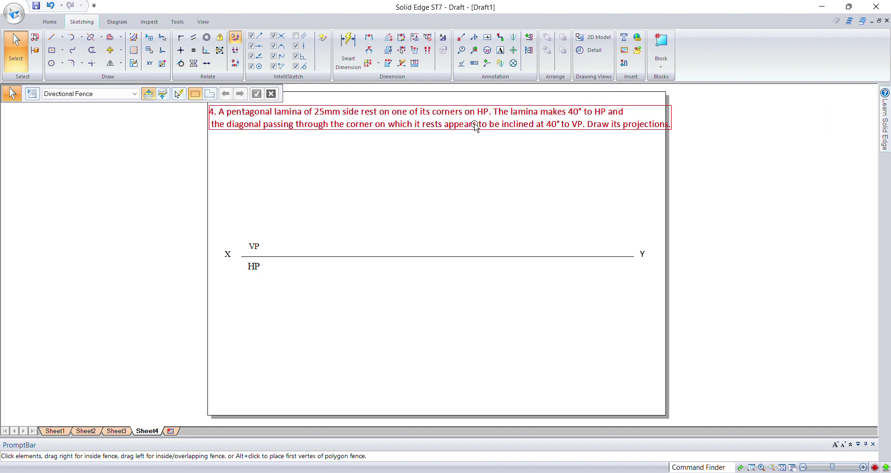
pyautogui.doubleClick(460, 123)
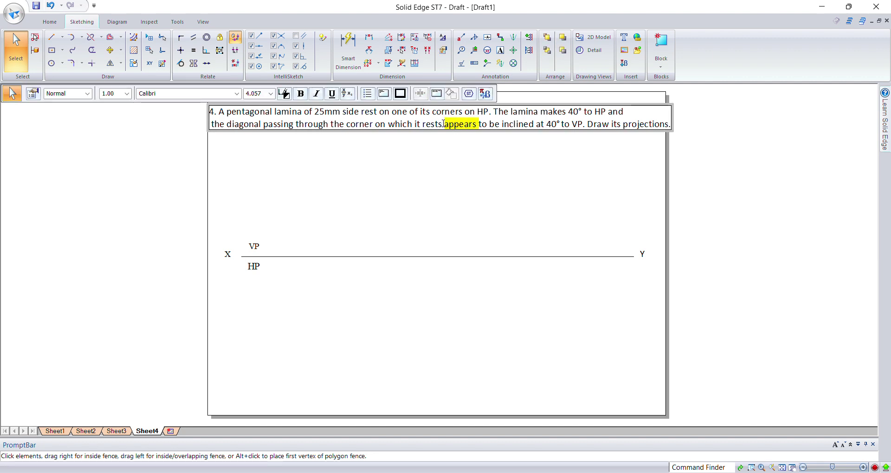
pyautogui.moveTo(443, 123); pyautogui.dragTo(527, 124)
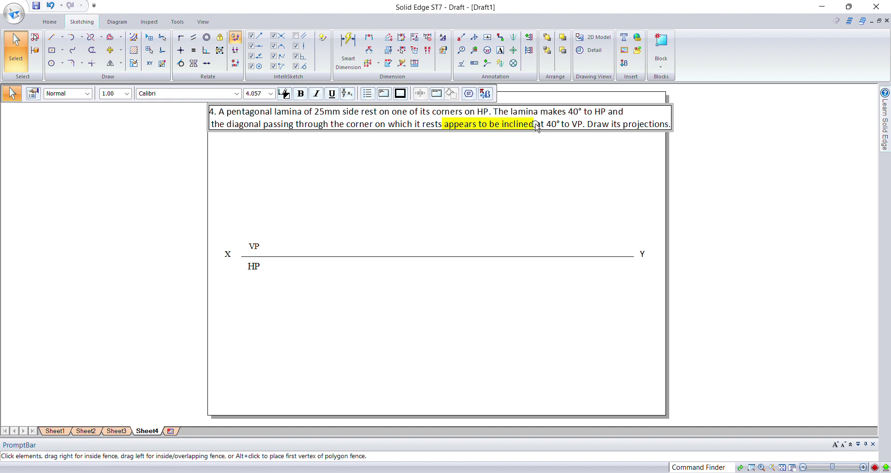
pyautogui.click(301, 94)
pyautogui.click(442, 186)
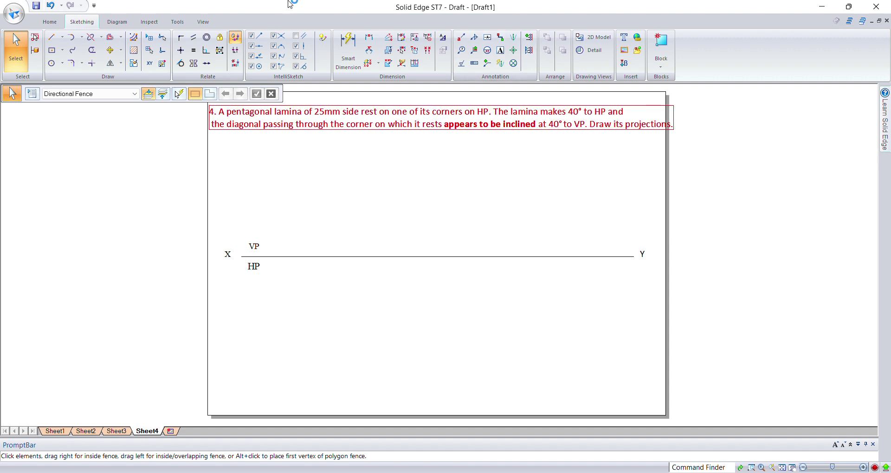
pyautogui.click(180, 95)
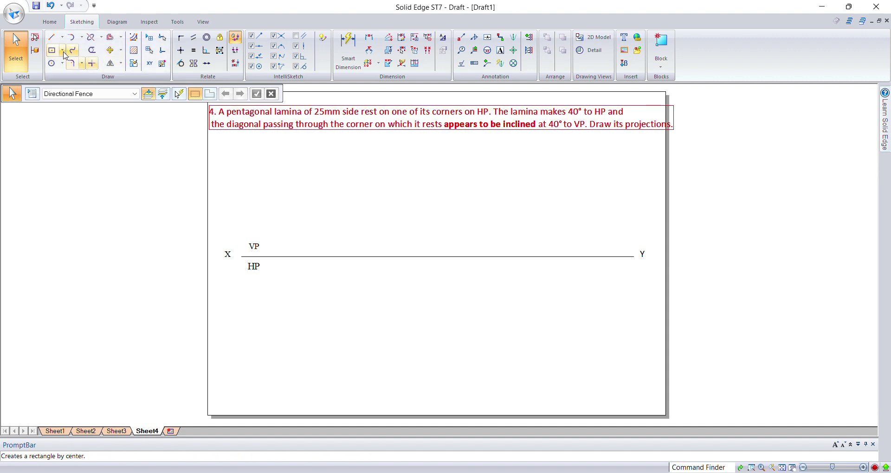
# Draw a five-sided polygon by center below the XY line, with a distance of about 23.4 mm and an angle of -36°.
pyautogui.click(62, 50)
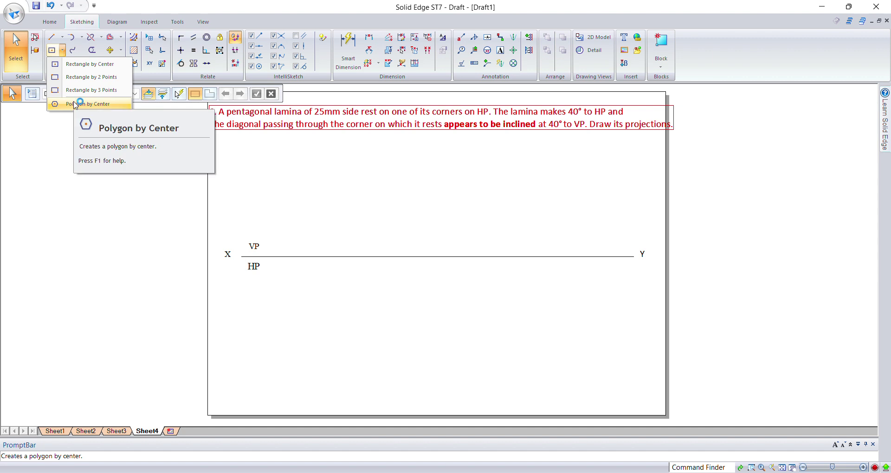
pyautogui.click(76, 105)
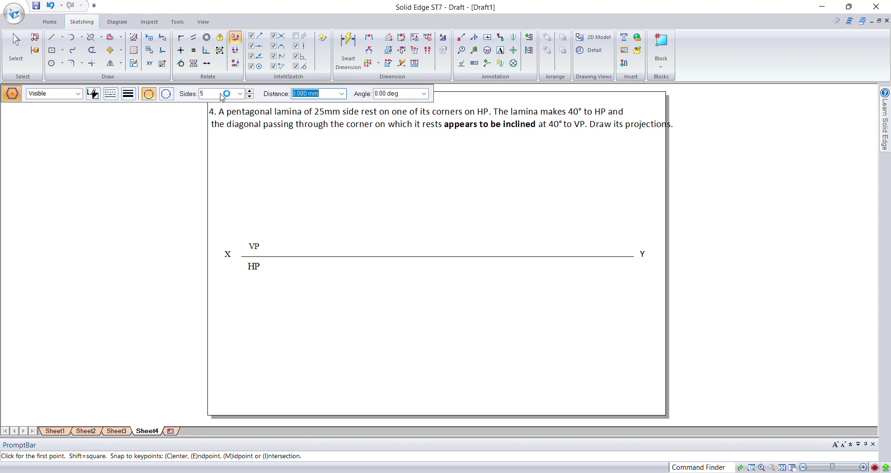
pyautogui.click(314, 307)
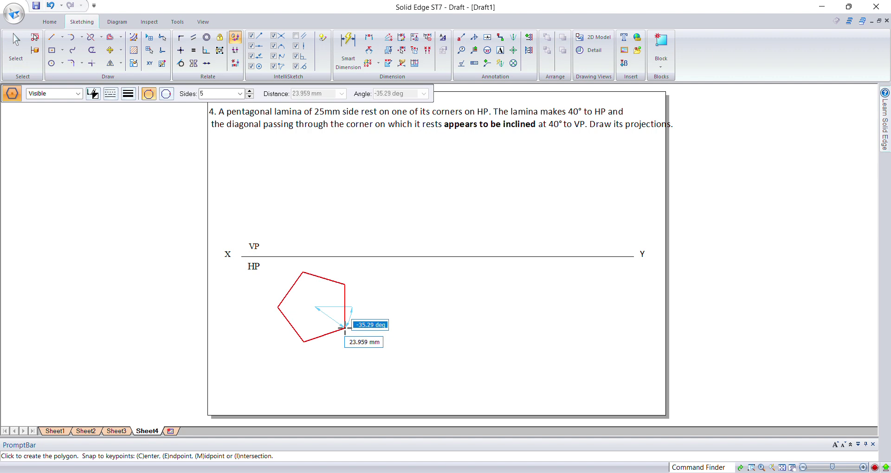
pyautogui.press('Tab')
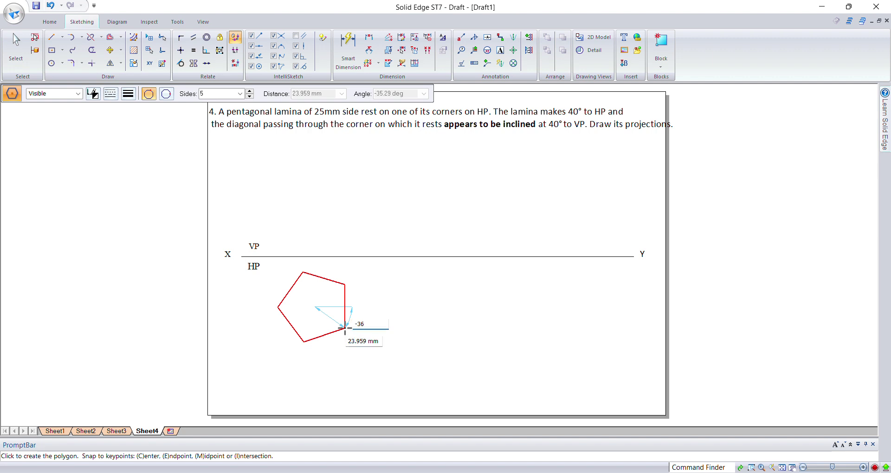
pyautogui.press('Tab')
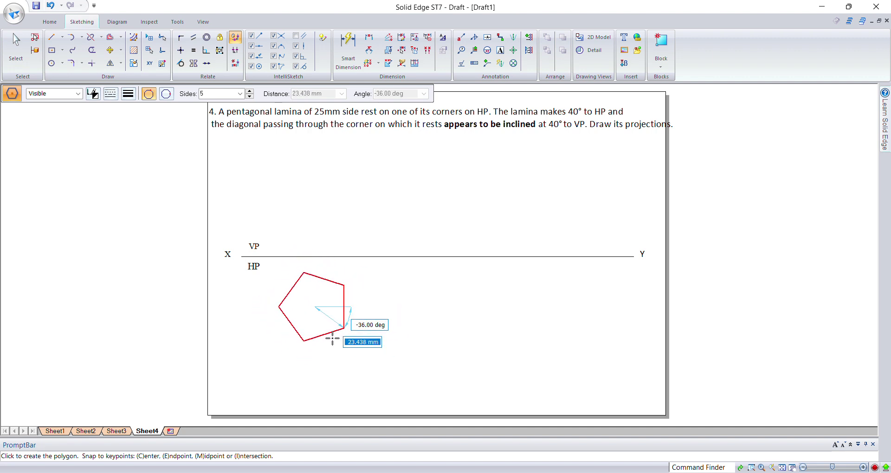
pyautogui.click(332, 340)
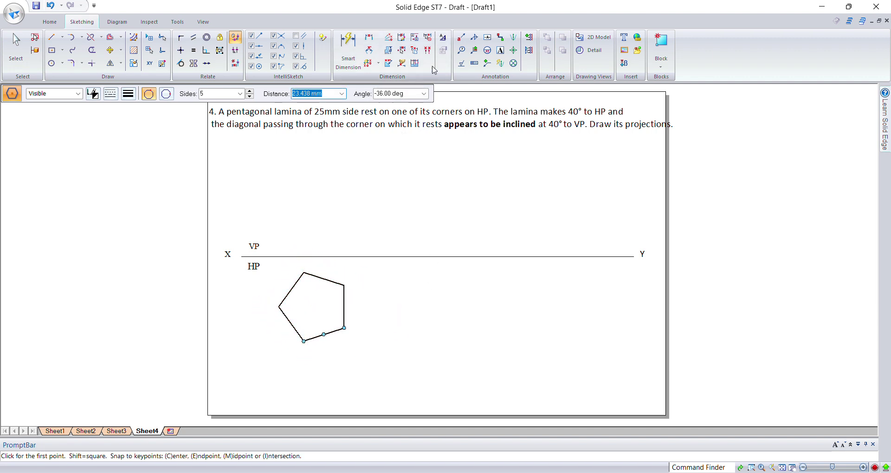
# Dimension the pentagon's lower-left side, try setting it to 25 mm, and undo that value change.
pyautogui.click(348, 45)
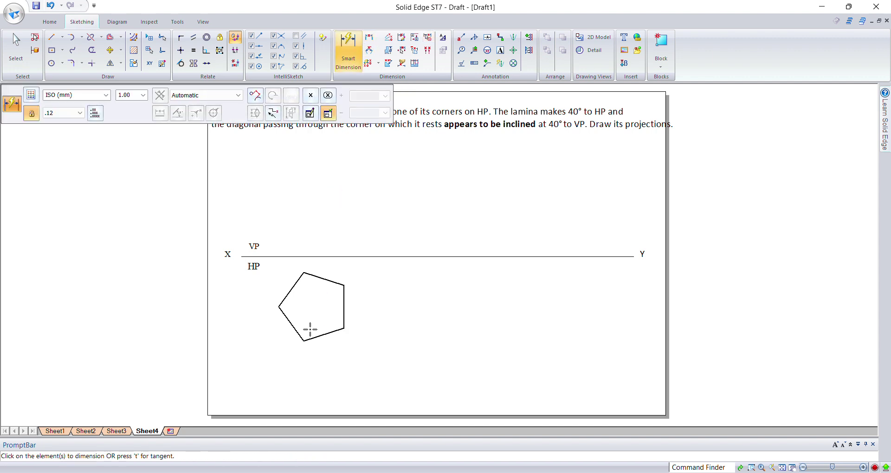
pyautogui.click(294, 329)
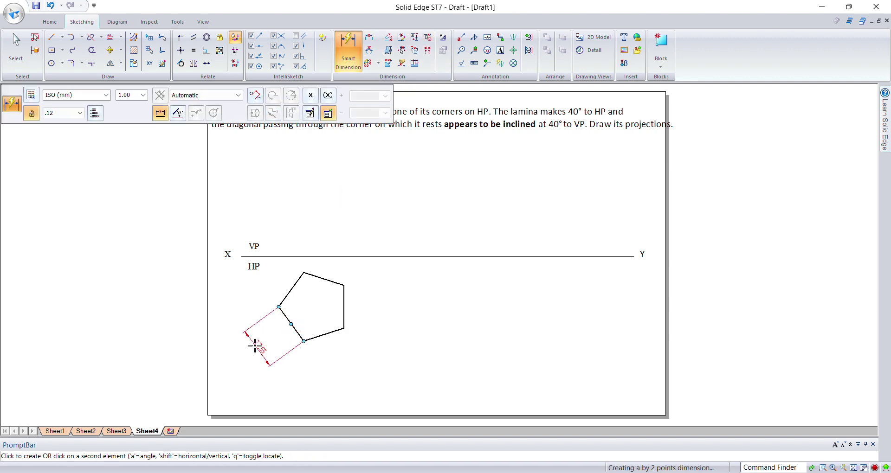
pyautogui.click(255, 345)
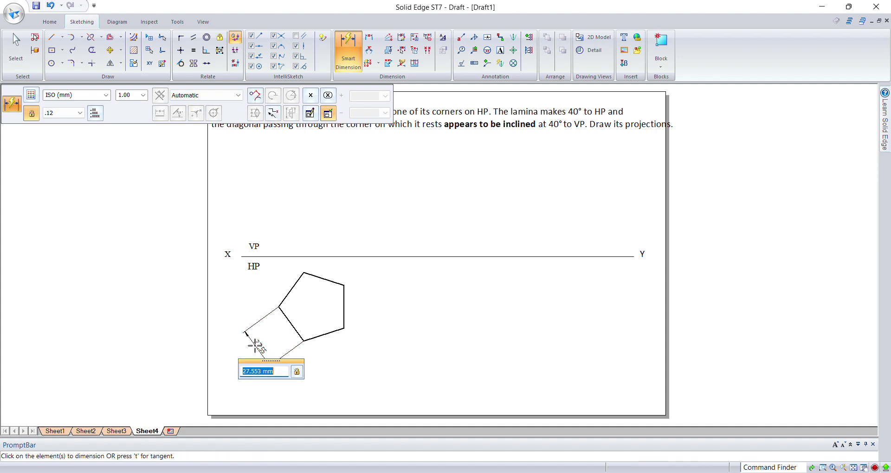
pyautogui.write('25')
pyautogui.press('Return')
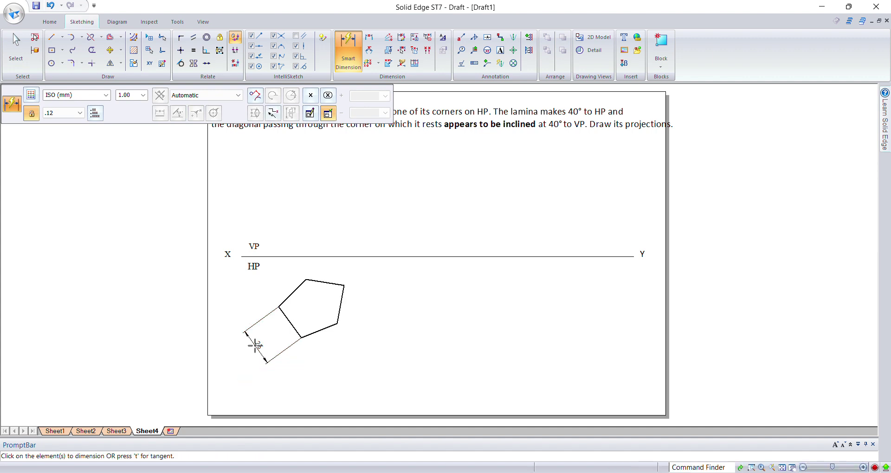
pyautogui.hotkey('ctrl', 'z')
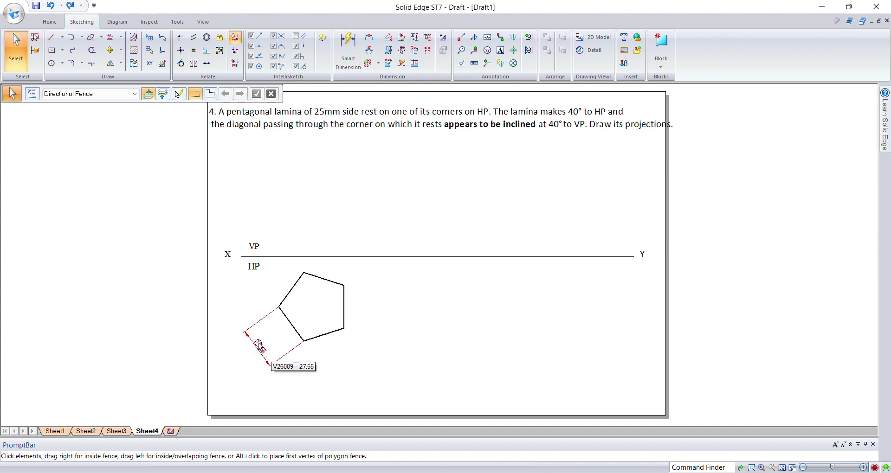
# Dimension the pentagon's vertical side, try setting it to 25 mm, and undo that value change.
pyautogui.click(351, 41)
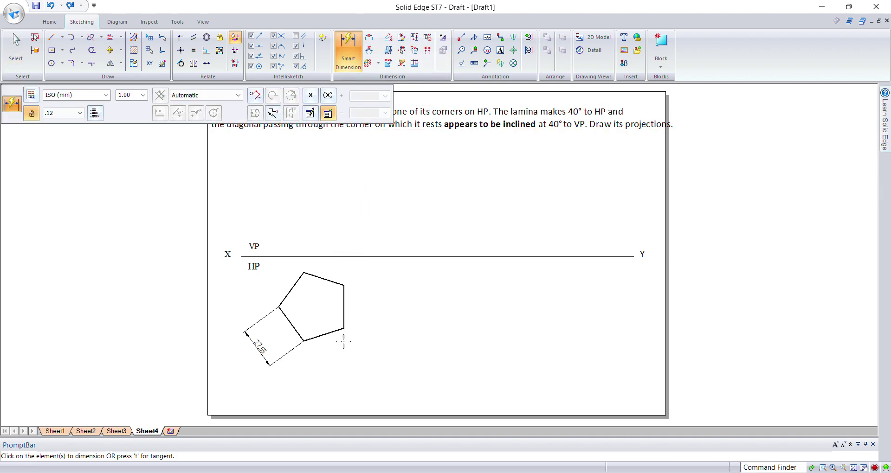
pyautogui.click(344, 308)
pyautogui.click(368, 314)
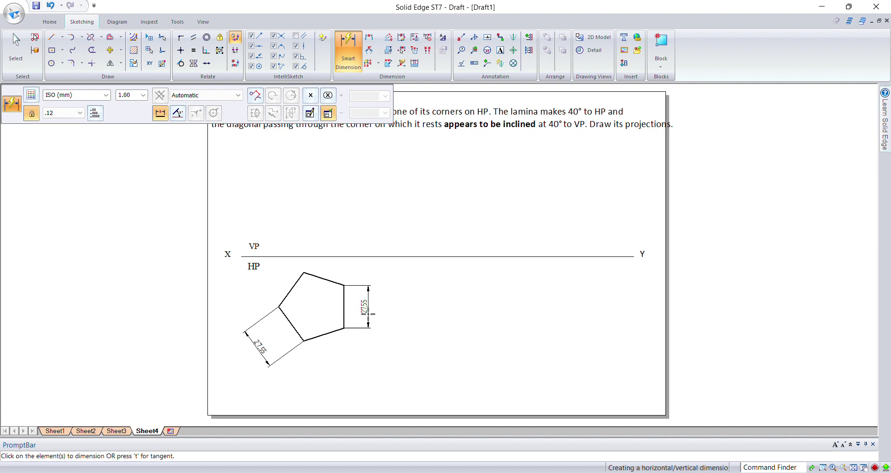
pyautogui.write('25')
pyautogui.press('Return')
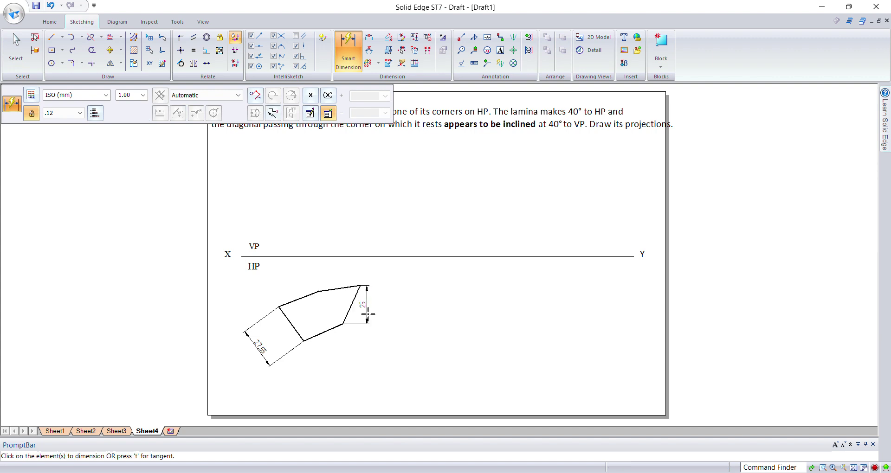
pyautogui.hotkey('ctrl', 'z')
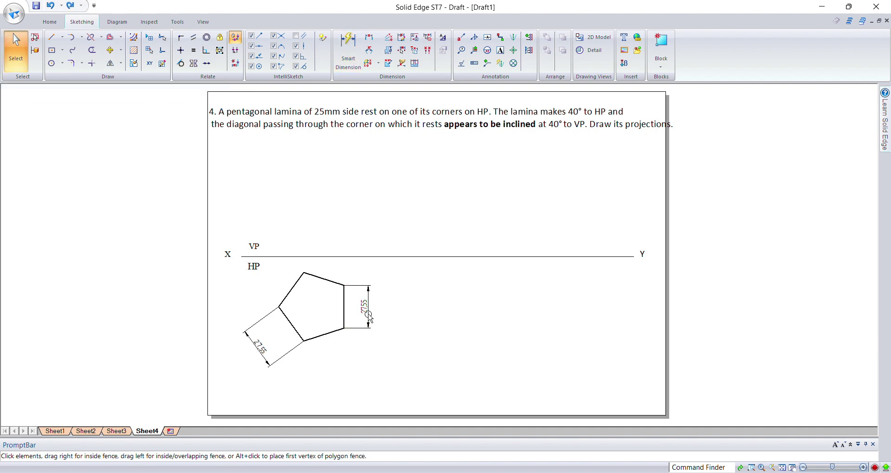
# Delete the dimension on the pentagon's lower-left side.
pyautogui.click(368, 314)
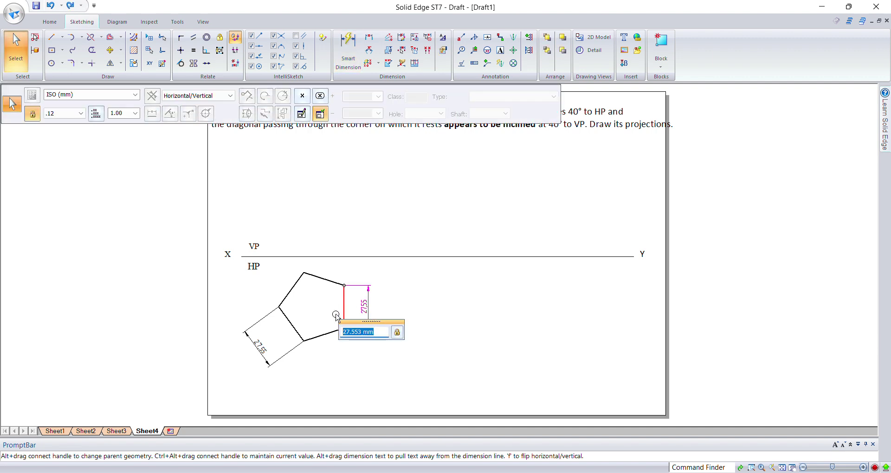
pyautogui.click(261, 356)
pyautogui.press('Delete')
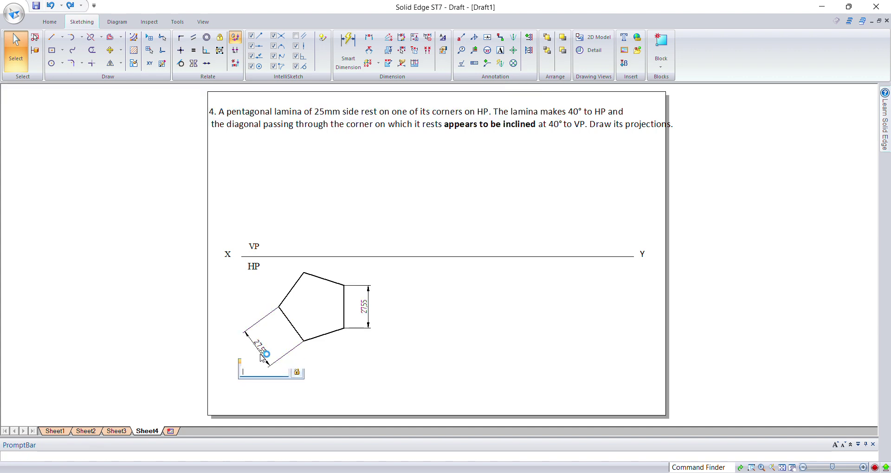
# Add angle dimensions between the pentagon's vertical side and each of its adjoining upper and lower sides.
pyautogui.click(368, 50)
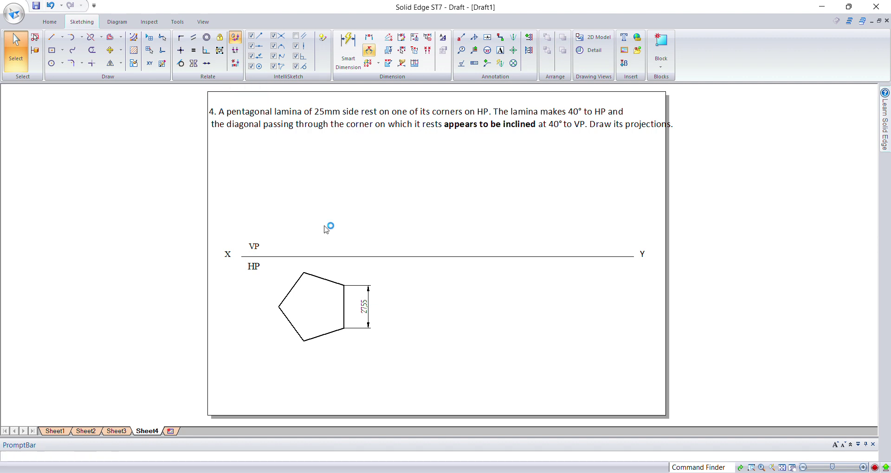
pyautogui.click(344, 288)
pyautogui.click(336, 283)
pyautogui.click(332, 289)
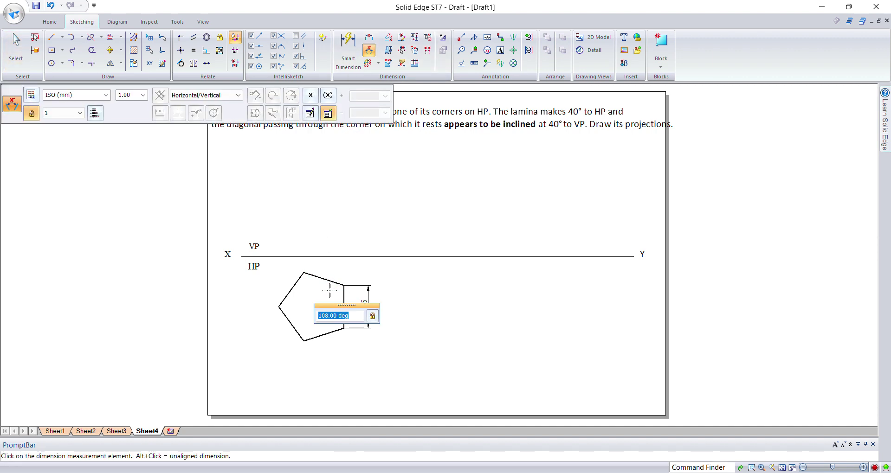
pyautogui.click(368, 50)
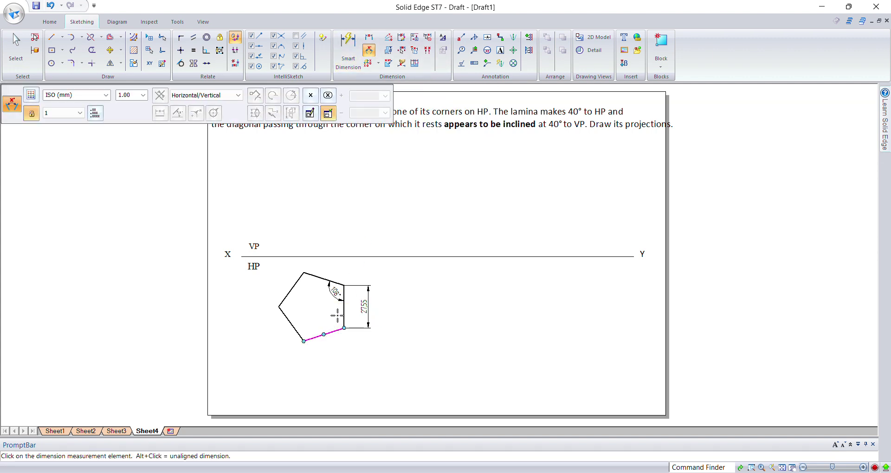
pyautogui.click(334, 331)
pyautogui.click(343, 316)
pyautogui.click(330, 319)
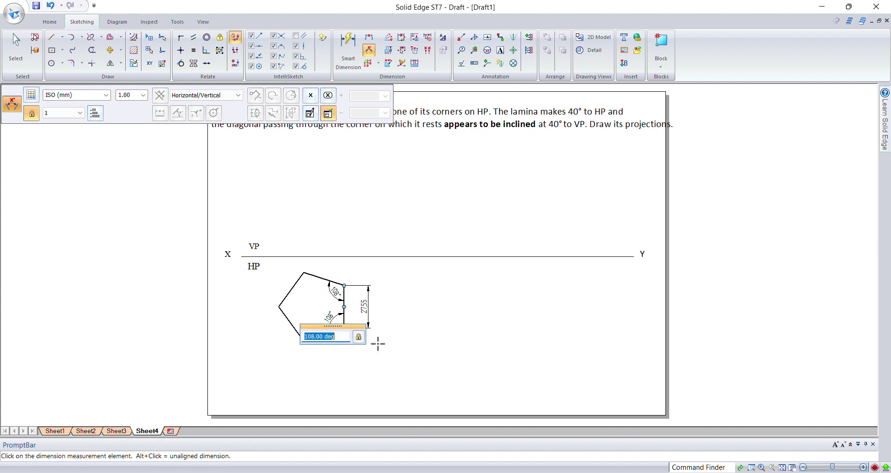
pyautogui.rightClick(412, 342)
pyautogui.press('Escape')
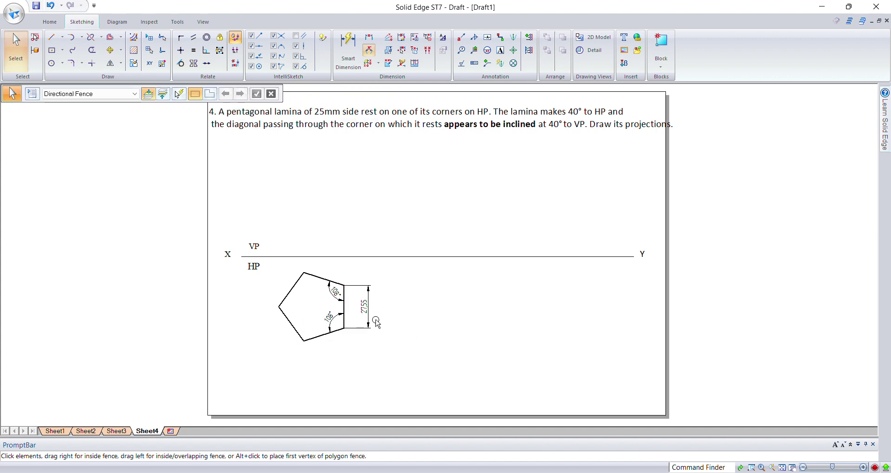
# Set the dimension of the pentagon's vertical side to 25 mm.
pyautogui.click(365, 308)
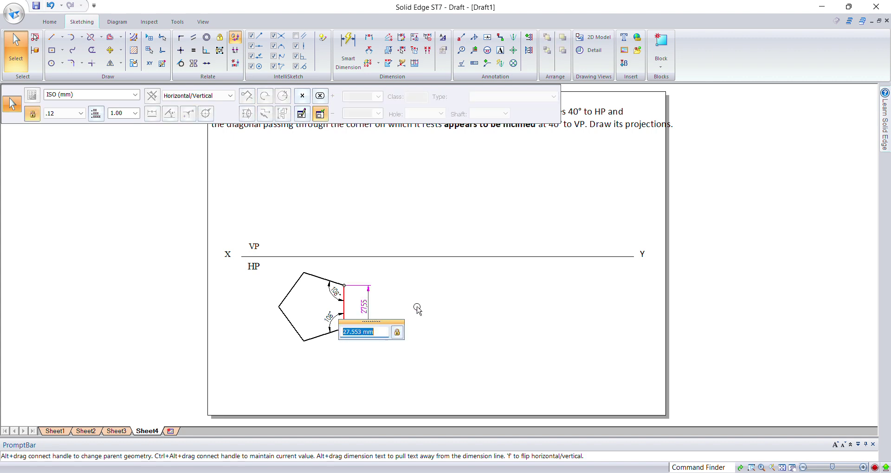
pyautogui.write('25')
pyautogui.press('Return')
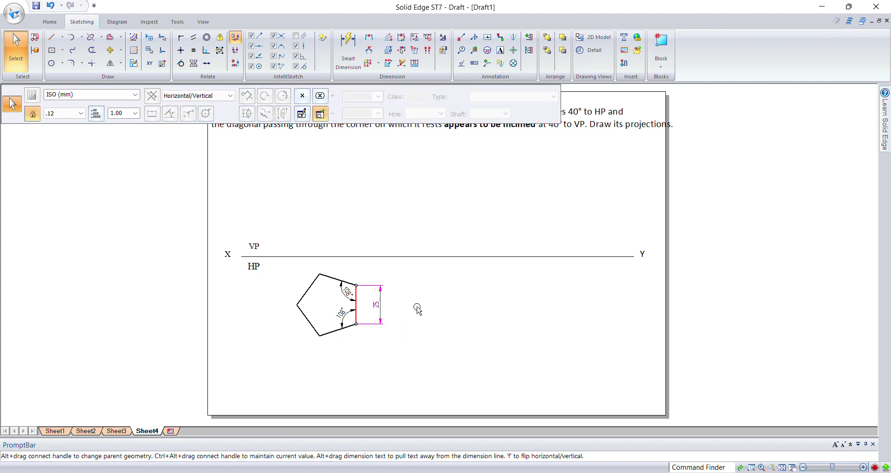
pyautogui.click(417, 309)
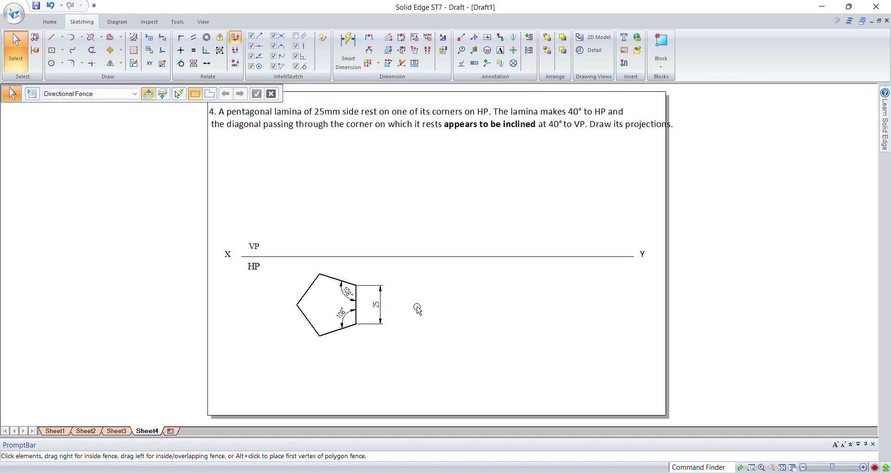
# Delete both angle dimensions inside the pentagon.
pyautogui.click(349, 298)
pyautogui.press('Delete')
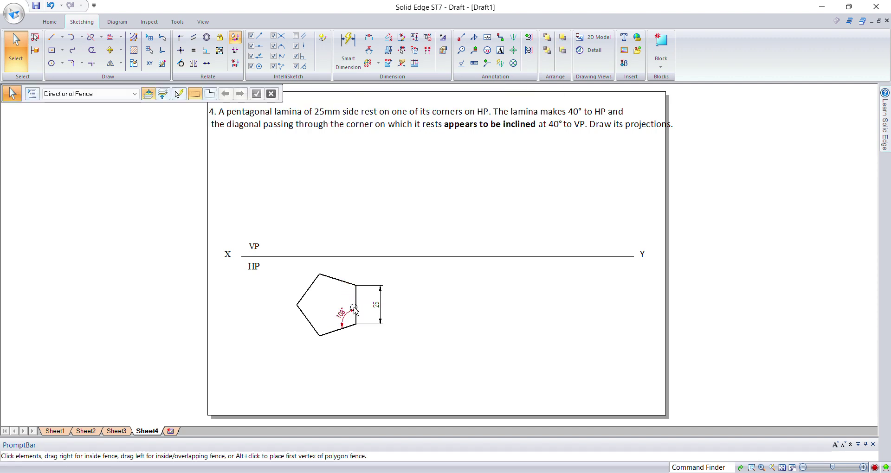
pyautogui.click(351, 313)
pyautogui.press('Delete')
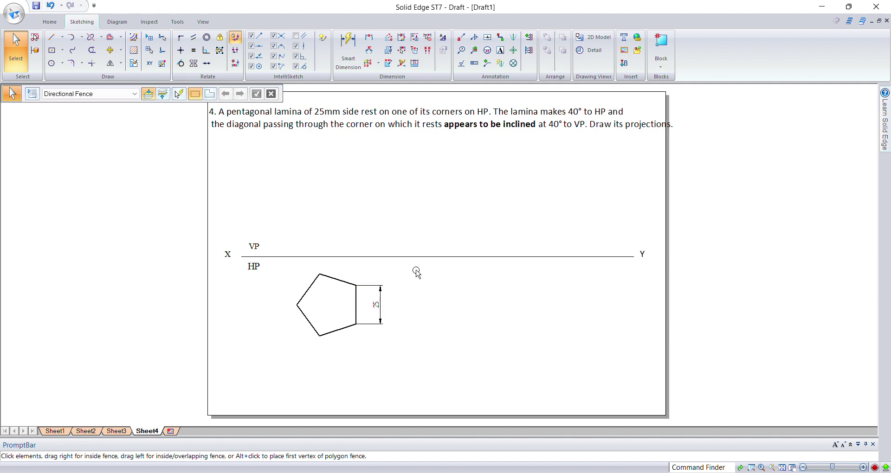
# Try to shift the pentagon and its 25 mm dimension horizontally toward the X end of the reference line.
pyautogui.moveTo(416, 271); pyautogui.dragTo(285, 372)
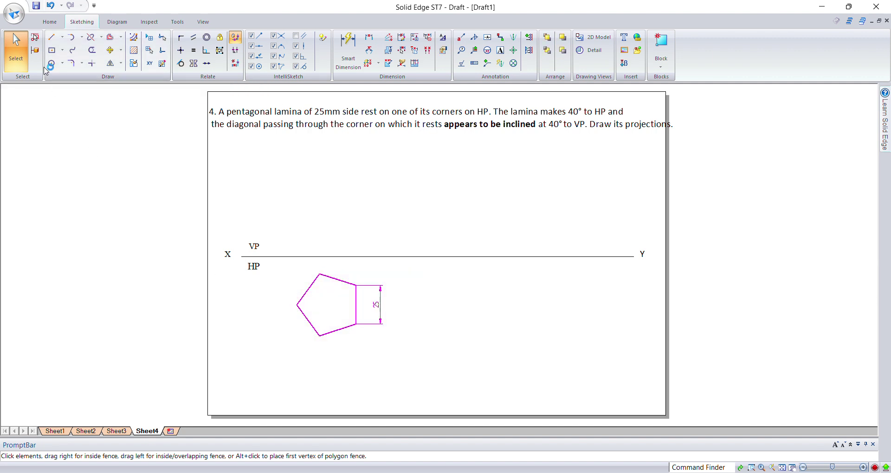
pyautogui.click(110, 50)
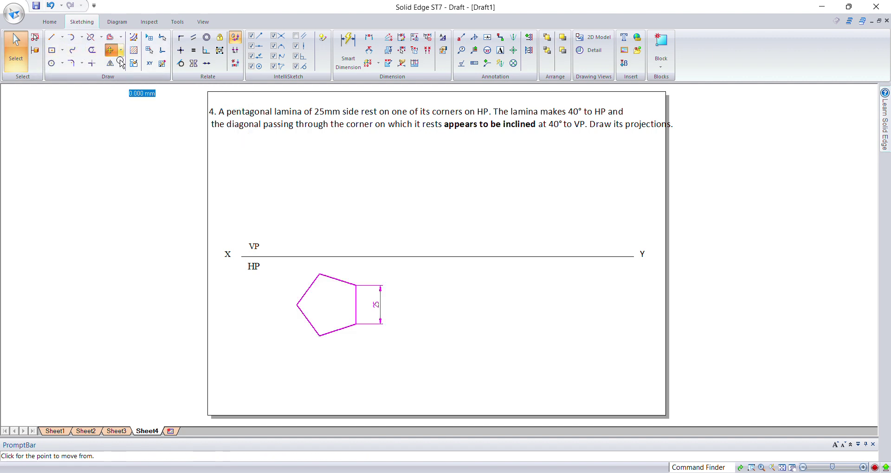
pyautogui.click(353, 324)
pyautogui.click(331, 323)
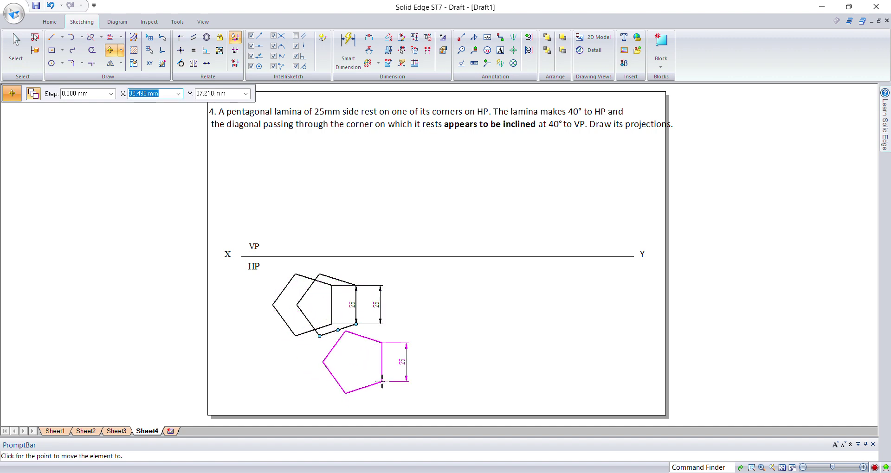
pyautogui.press('Escape')
pyautogui.hotkey('ctrl', 'z')
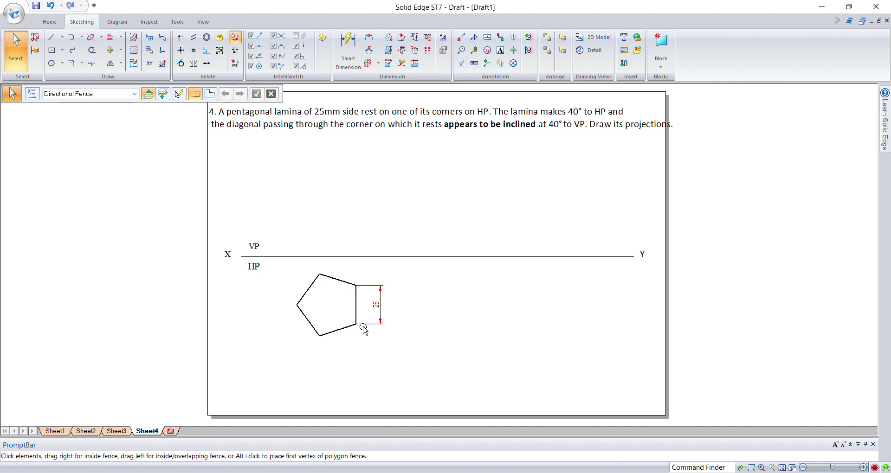
# Move the pentagon with its 25 mm dimension horizontally toward the X end of the reference line, without leaving a copy.
pyautogui.moveTo(280, 369); pyautogui.dragTo(441, 267)
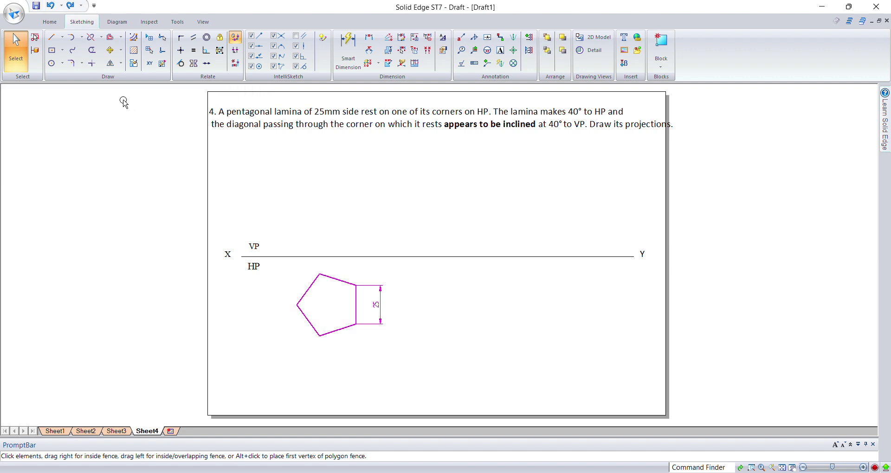
pyautogui.click(108, 54)
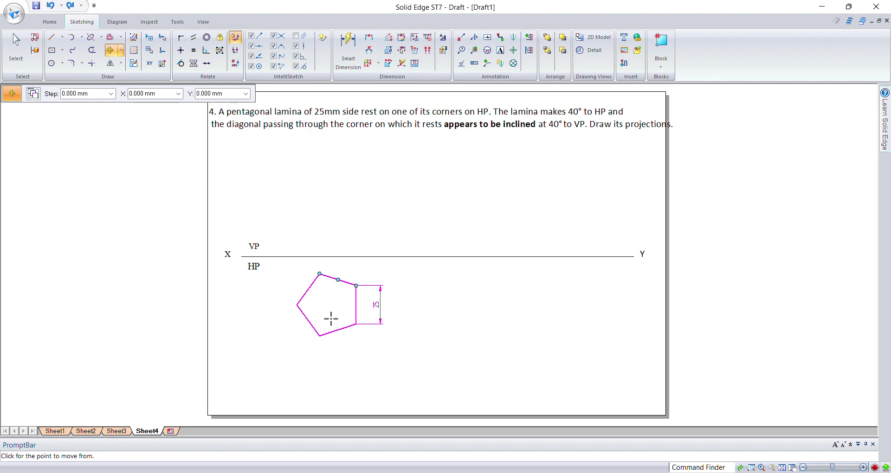
pyautogui.click(355, 324)
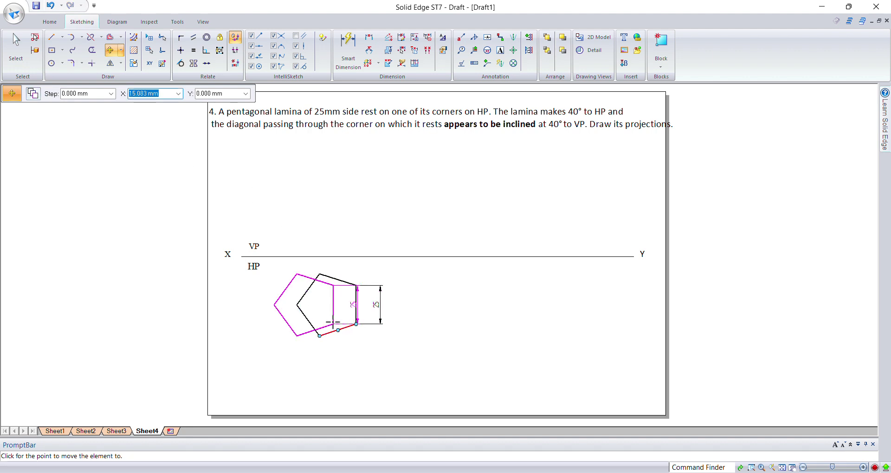
pyautogui.click(330, 323)
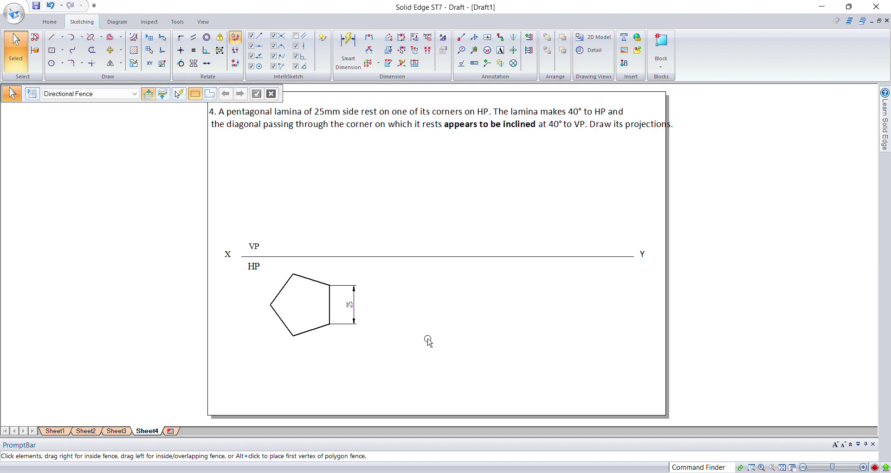
# Label the pentagon's corners a, b, c, d and e counterclockwise from the corner nearest X.
pyautogui.click(502, 52)
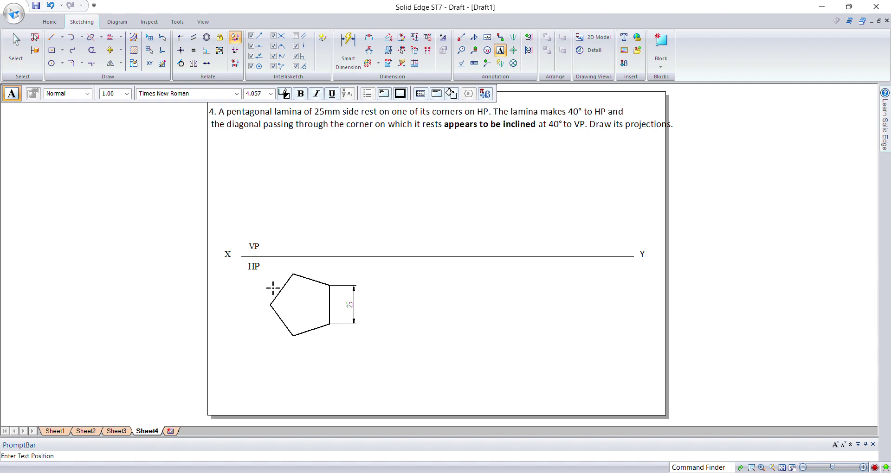
pyautogui.click(260, 301)
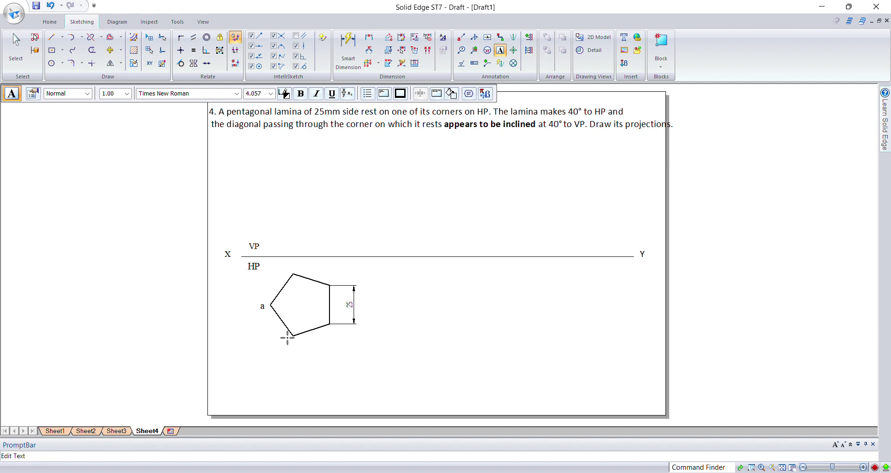
pyautogui.click(288, 338)
pyautogui.write('b')
pyautogui.press('BackSpace')
pyautogui.press('Escape')
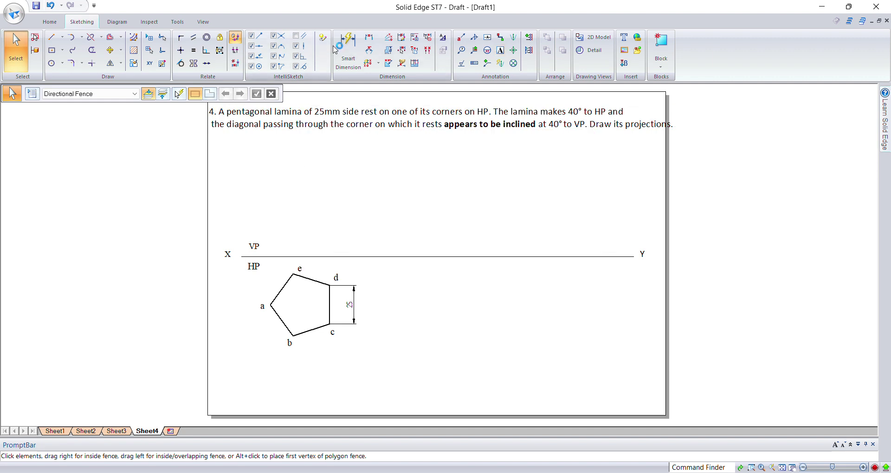
# Draw a vertical projector from corner a up to the XY line.
pyautogui.click(55, 41)
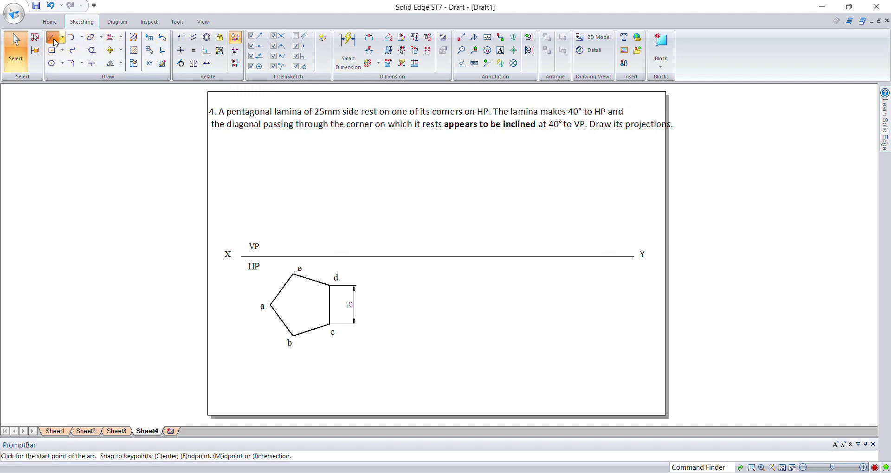
pyautogui.click(55, 41)
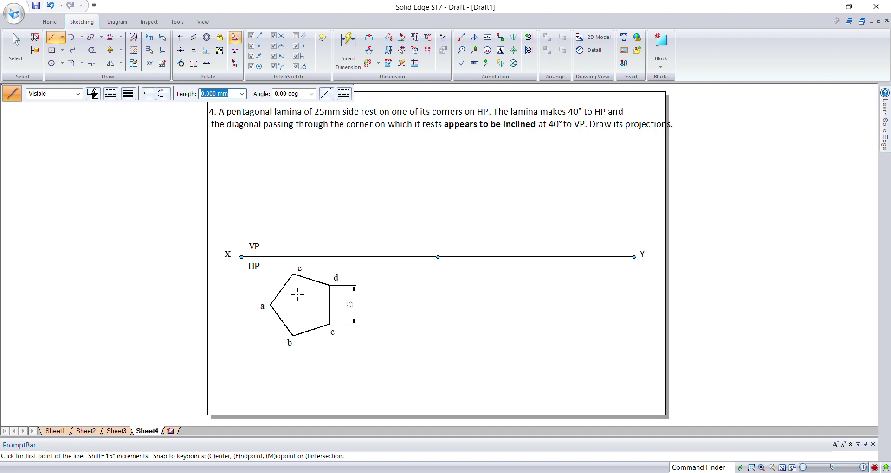
pyautogui.click(271, 305)
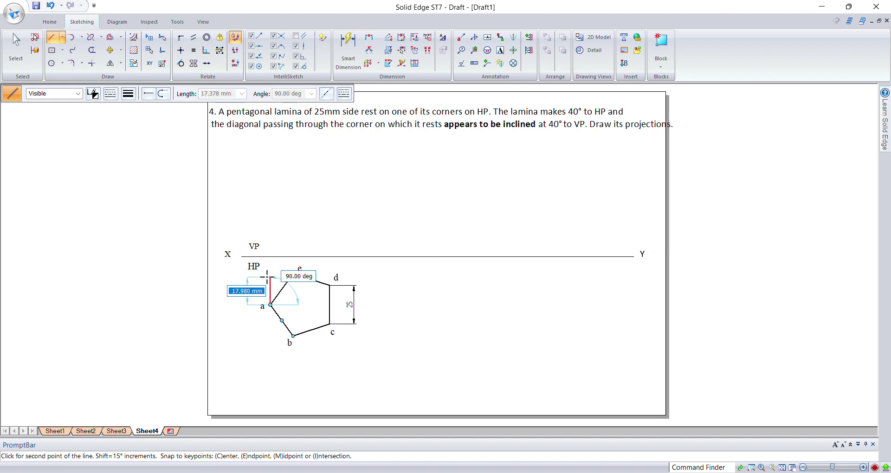
pyautogui.click(271, 257)
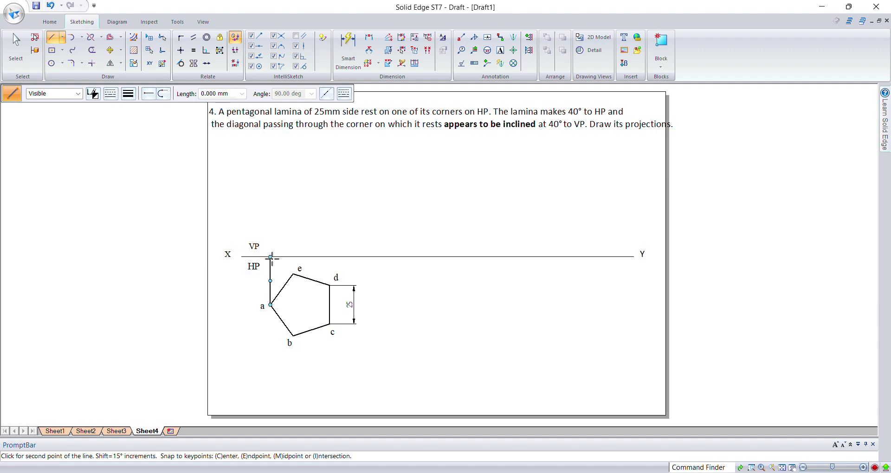
pyautogui.rightClick(297, 234)
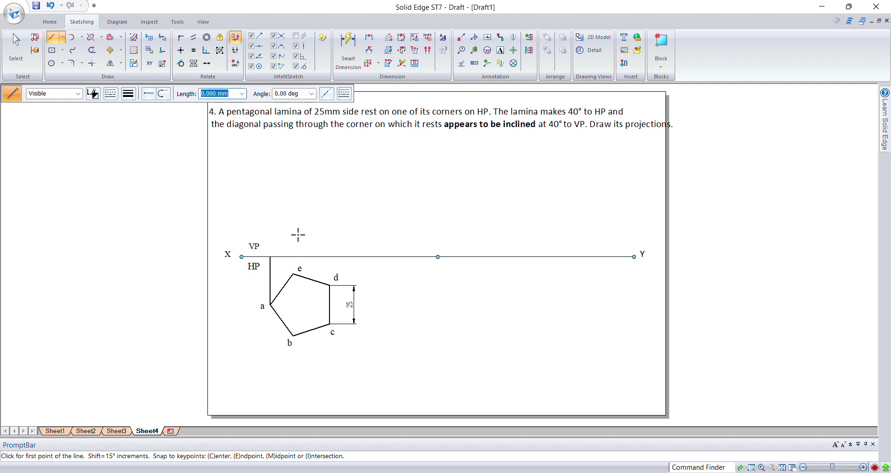
pyautogui.press('Escape')
# Set the line width of the projector from corner a to 0.13 mm.
pyautogui.click(271, 281)
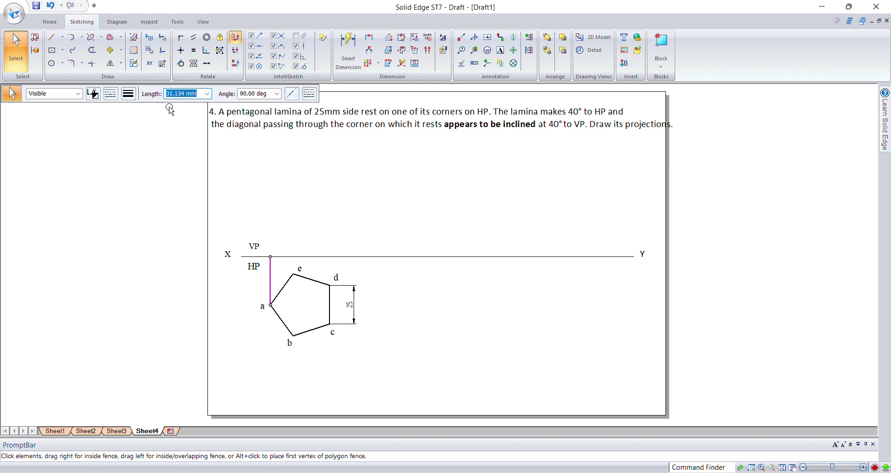
pyautogui.click(129, 93)
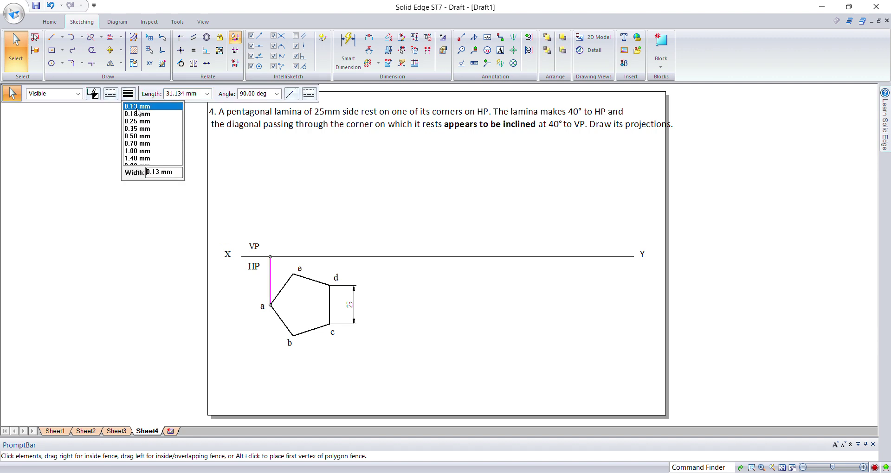
pyautogui.click(138, 111)
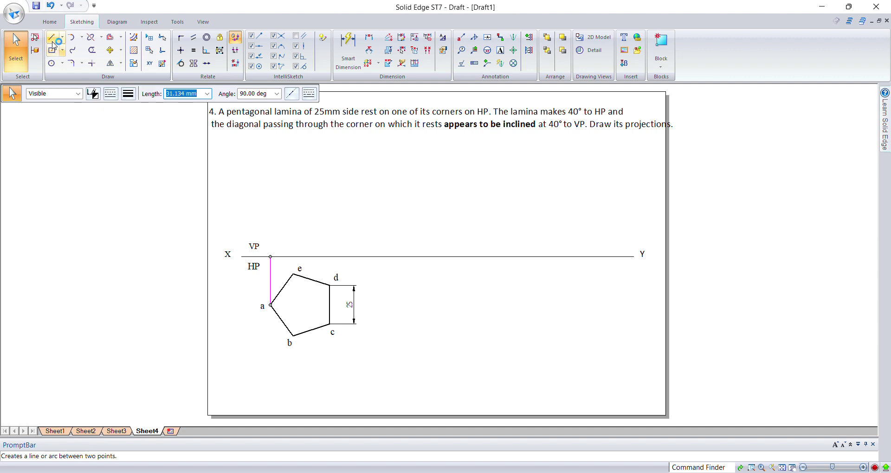
# Draw 0.13 mm wide vertical projectors from corners e and d up to the XY line.
pyautogui.click(54, 45)
pyautogui.click(128, 94)
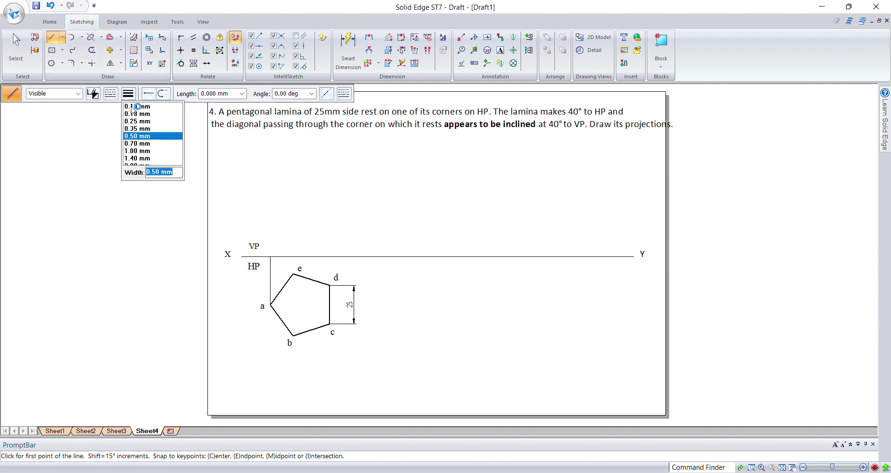
pyautogui.click(138, 106)
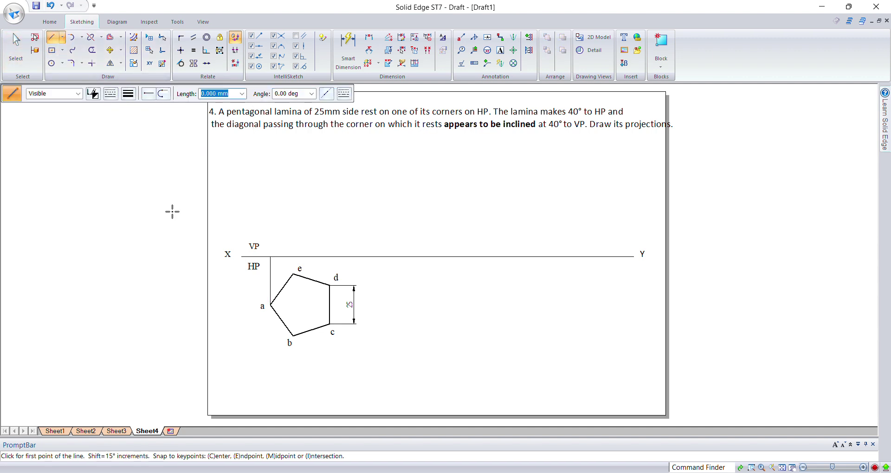
pyautogui.click(292, 274)
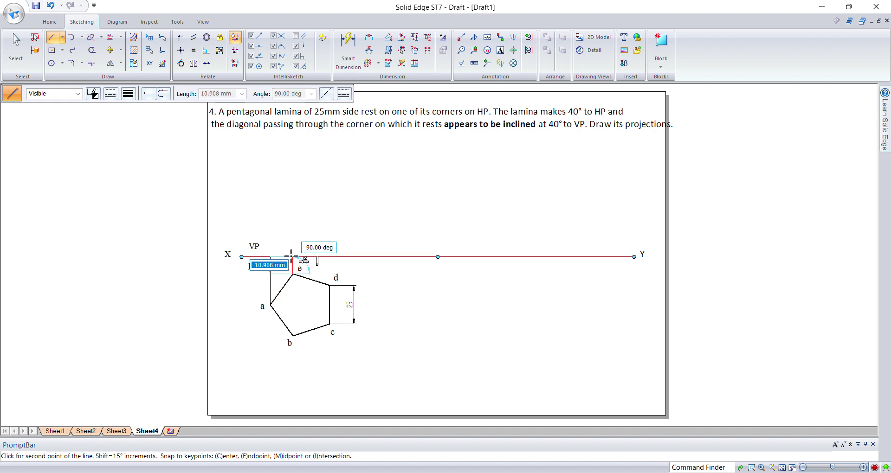
pyautogui.click(293, 256)
pyautogui.click(329, 285)
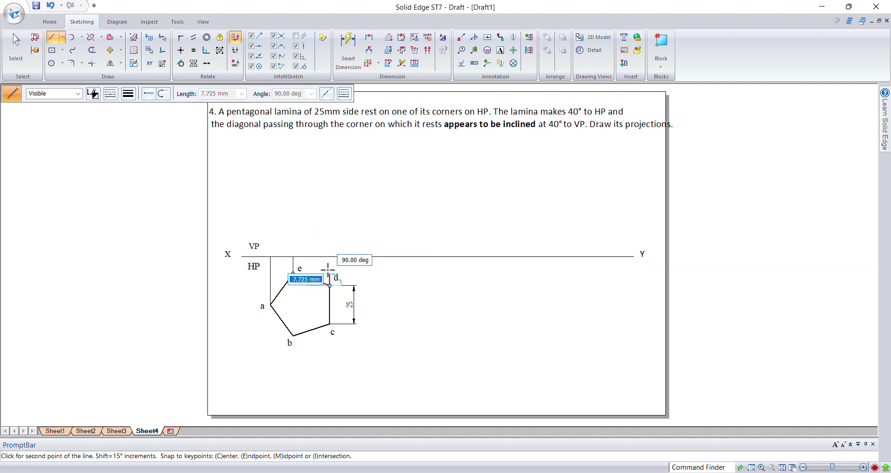
pyautogui.click(330, 256)
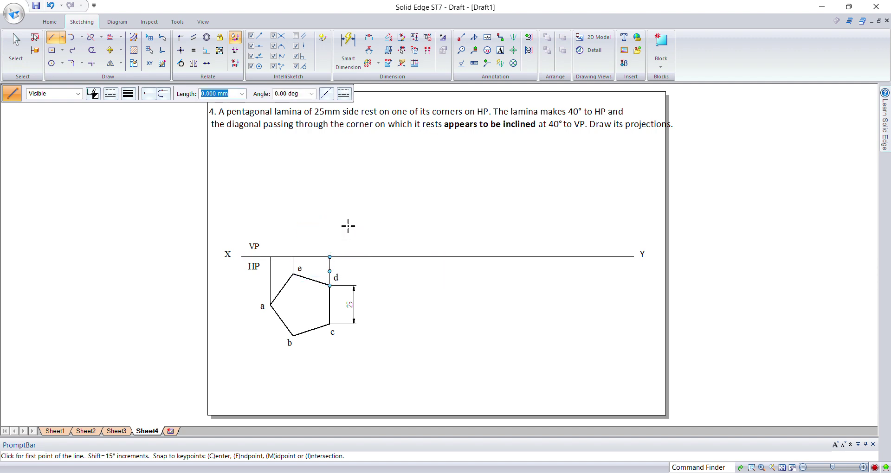
# Draw the front view as 0.50 mm wide lines along XY from a's projector through e's projector to d's projector.
pyautogui.scroll(5, 322, 237)
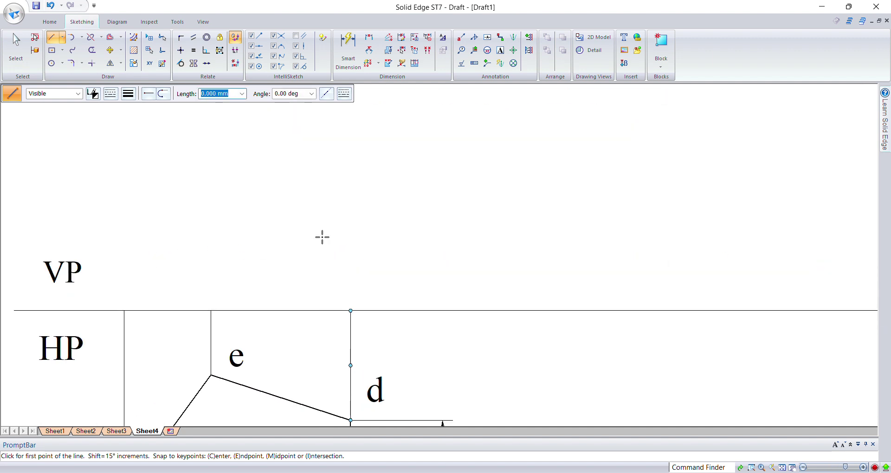
pyautogui.press('Escape')
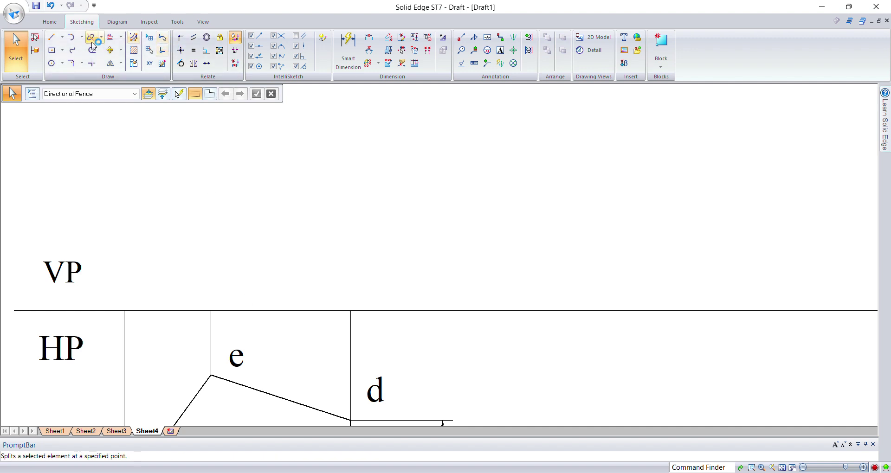
pyautogui.click(53, 37)
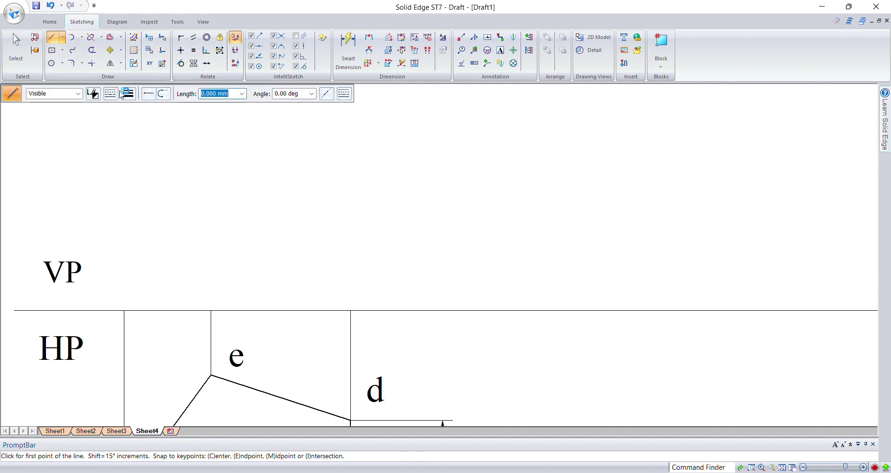
pyautogui.click(128, 93)
pyautogui.click(137, 136)
pyautogui.click(123, 310)
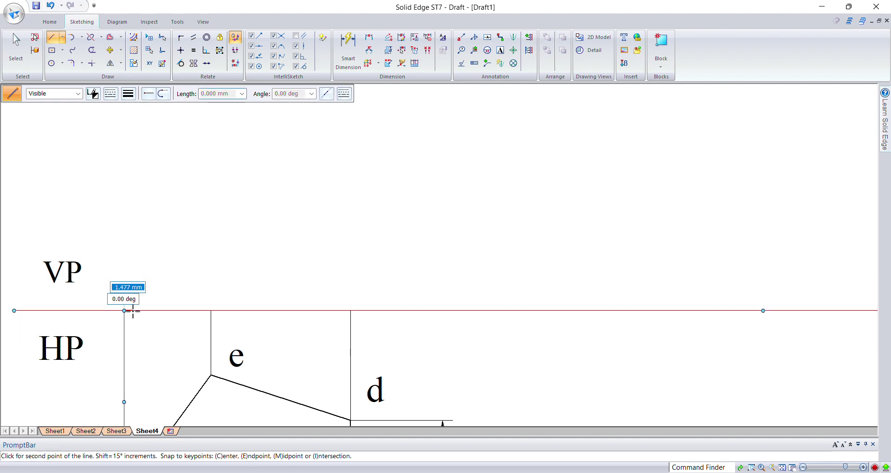
pyautogui.click(211, 310)
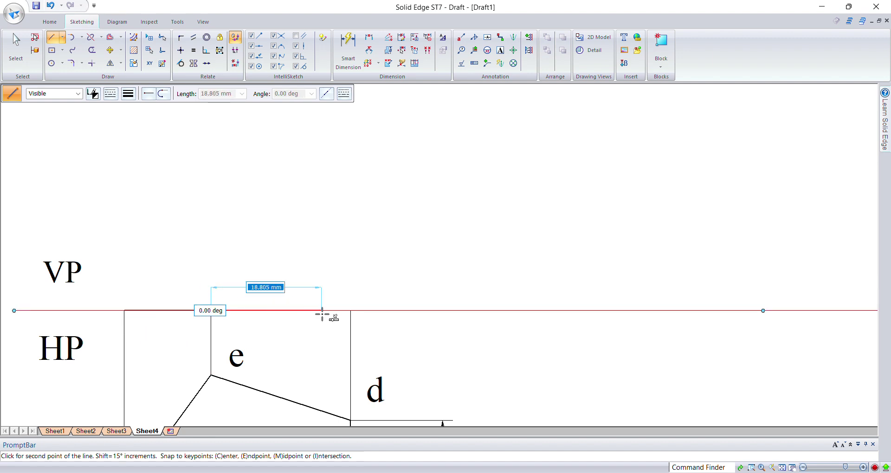
pyautogui.click(351, 311)
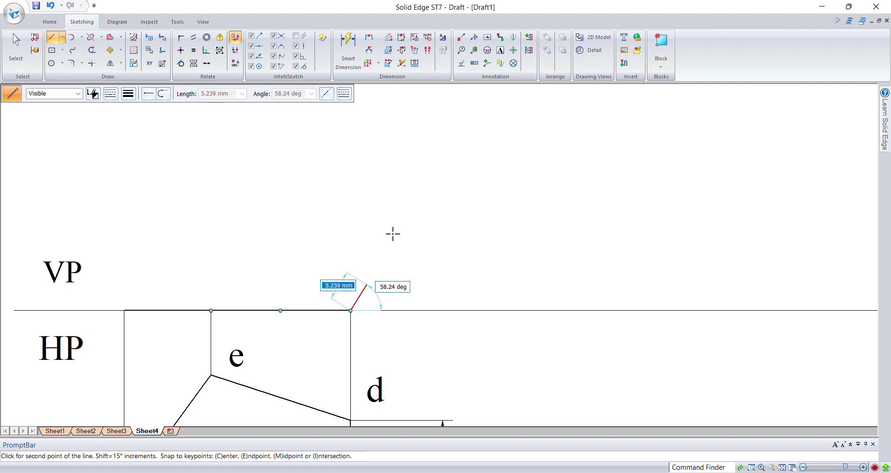
pyautogui.rightClick(404, 209)
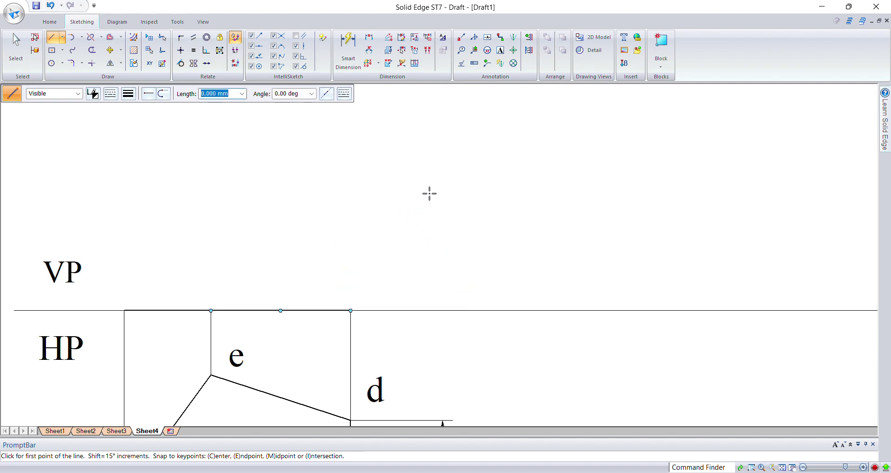
# Label the front view points a' and b'(e') above the XY line at their projectors.
pyautogui.click(782, 467)
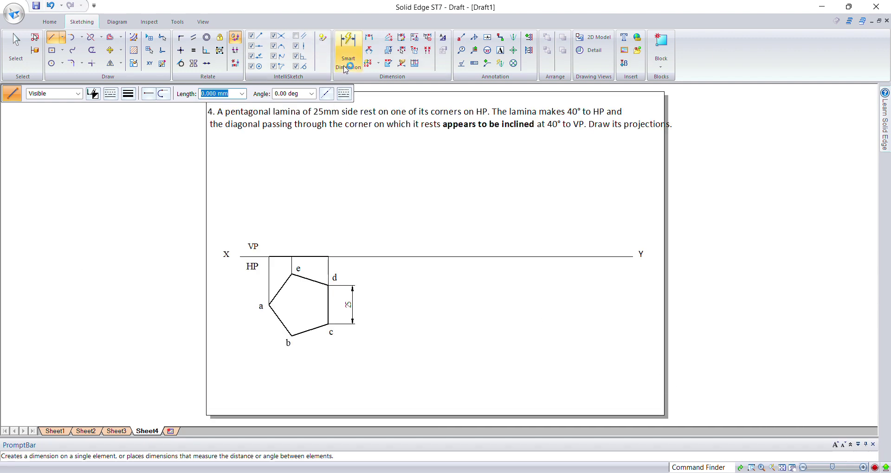
pyautogui.click(500, 50)
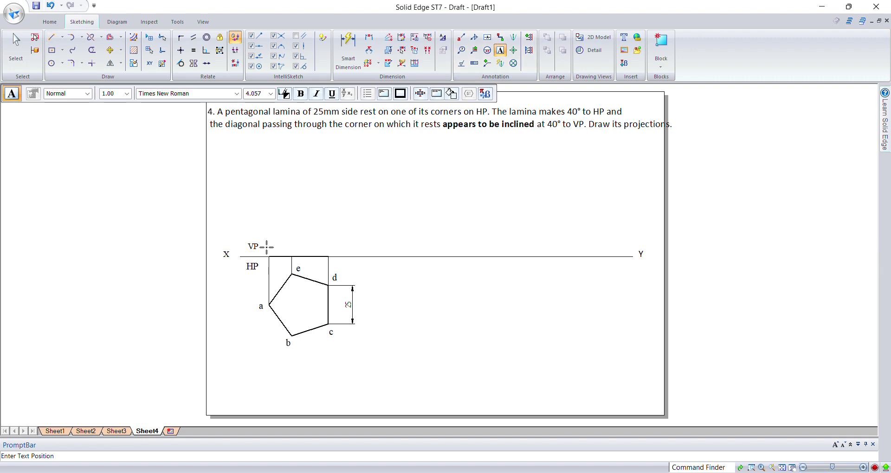
pyautogui.click(266, 247)
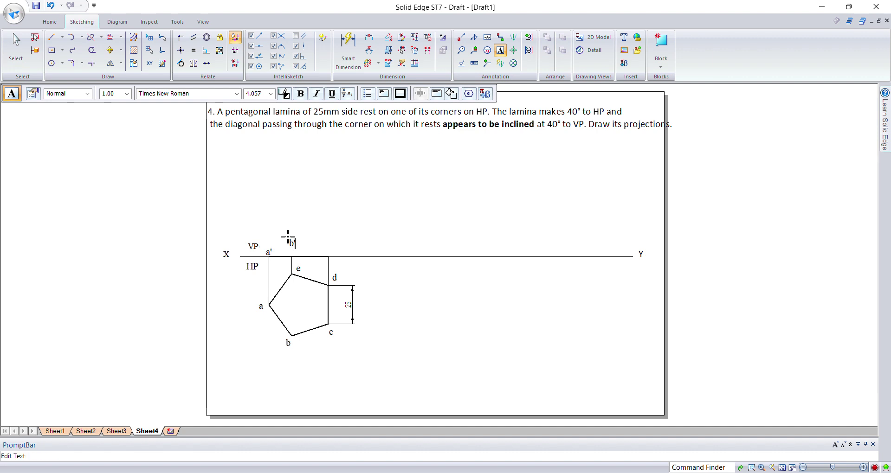
pyautogui.click(288, 237)
pyautogui.write("b'(")
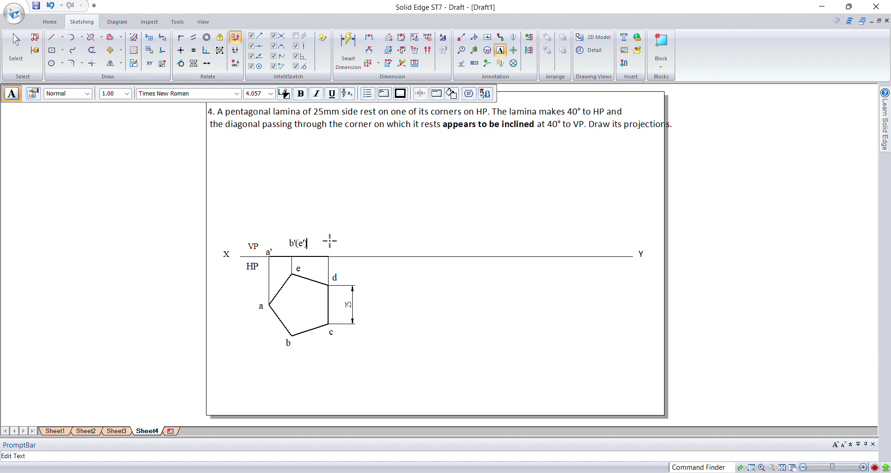
# Complete the b'(e') label and label the front view's far end c'(d') above the XY line at d's projector.
pyautogui.write("e')")
pyautogui.scroll(4, 328, 244)
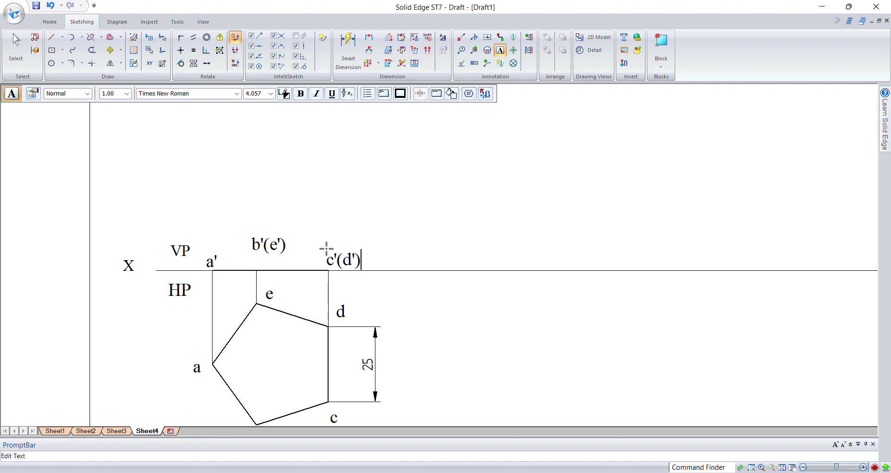
pyautogui.press('Escape')
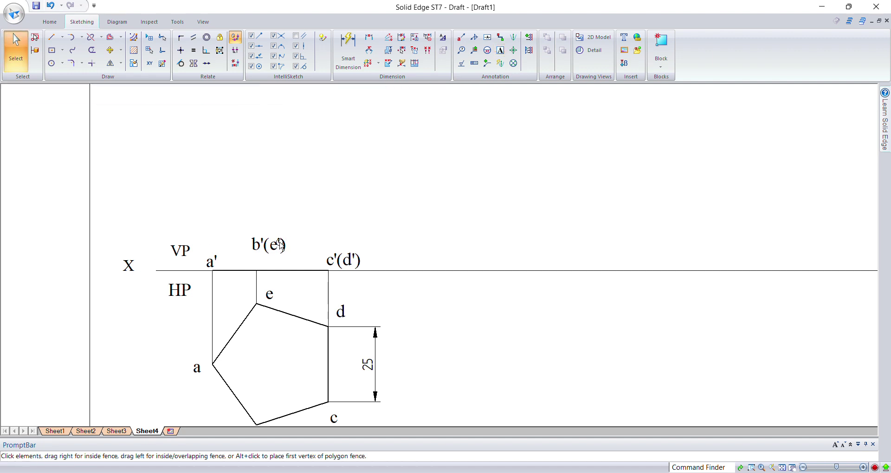
# Move the b'(e') label down closer to the XY line, roughly level with the neighbouring labels.
pyautogui.click(280, 245)
pyautogui.moveTo(276, 242); pyautogui.dragTo(273, 254)
pyautogui.click(614, 366)
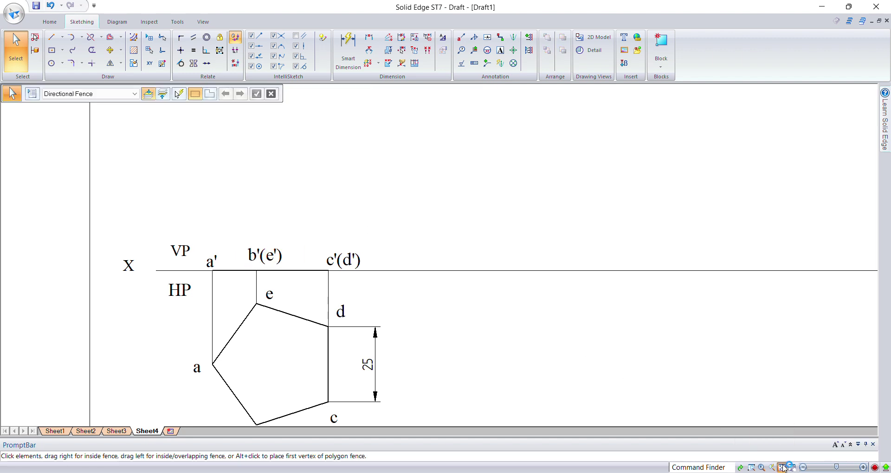
# Copy the front view line with its labels a', b'(e') and c'(d') about 66 mm to the right along XY, using a' as base point.
pyautogui.click(782, 467)
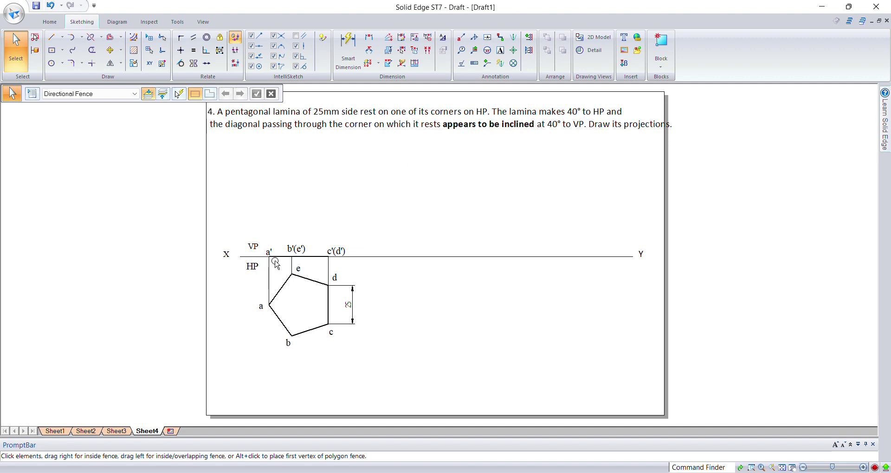
pyautogui.press('l')
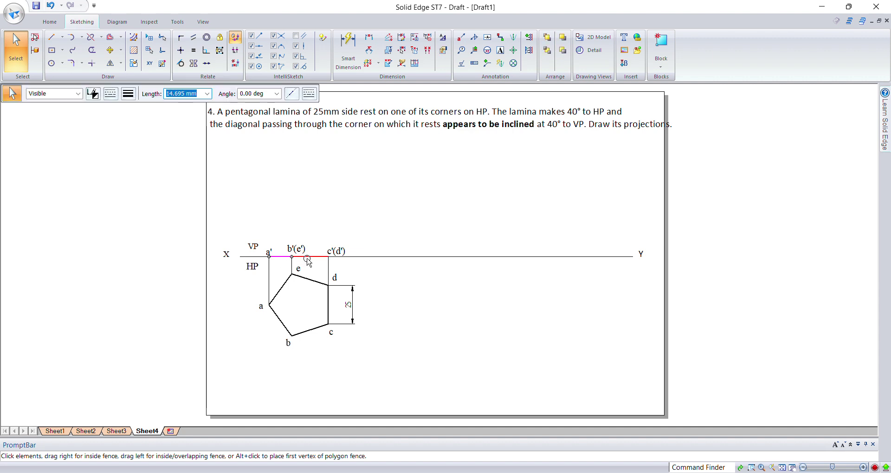
pyautogui.click(298, 252)
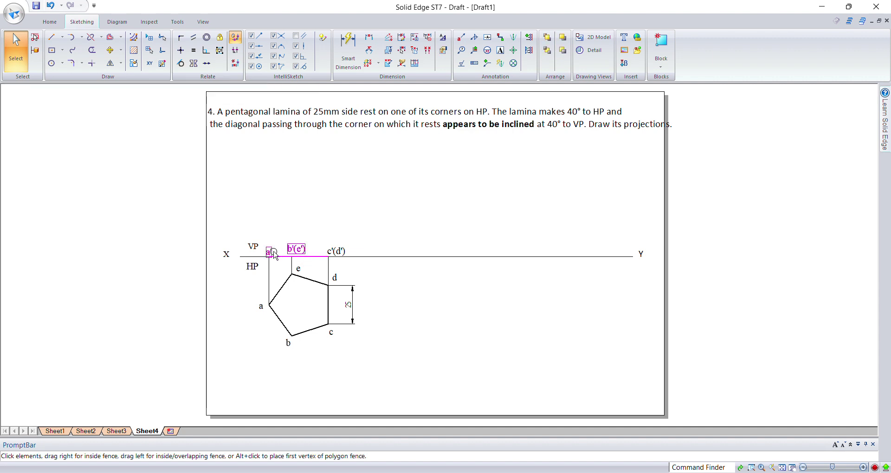
pyautogui.keyDown('ctrl'); pyautogui.click(334, 246); pyautogui.keyUp('ctrl')
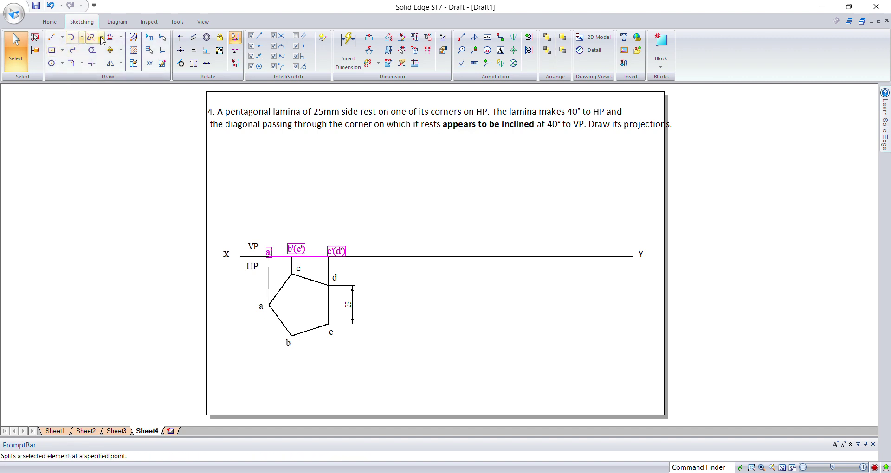
pyautogui.click(111, 52)
pyautogui.scroll(2, 258, 253)
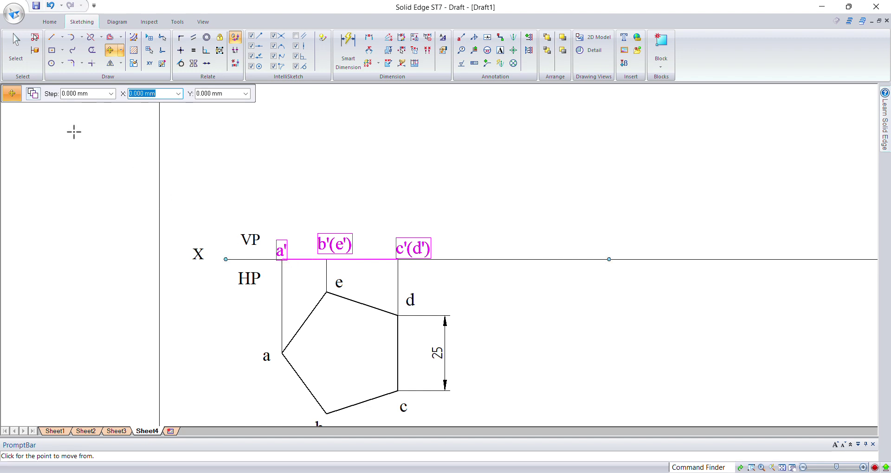
pyautogui.click(33, 93)
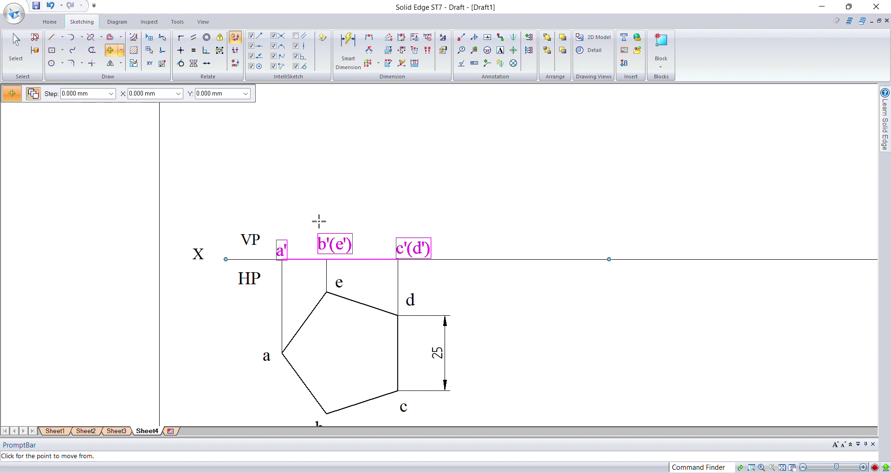
pyautogui.click(283, 260)
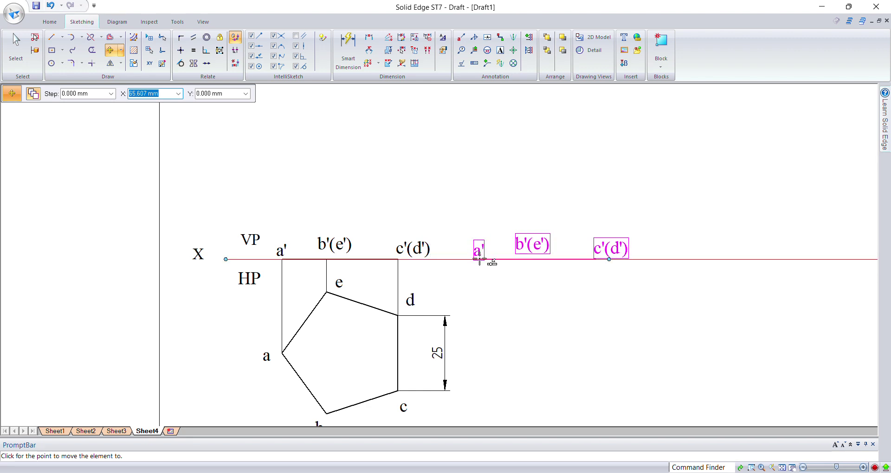
pyautogui.click(479, 261)
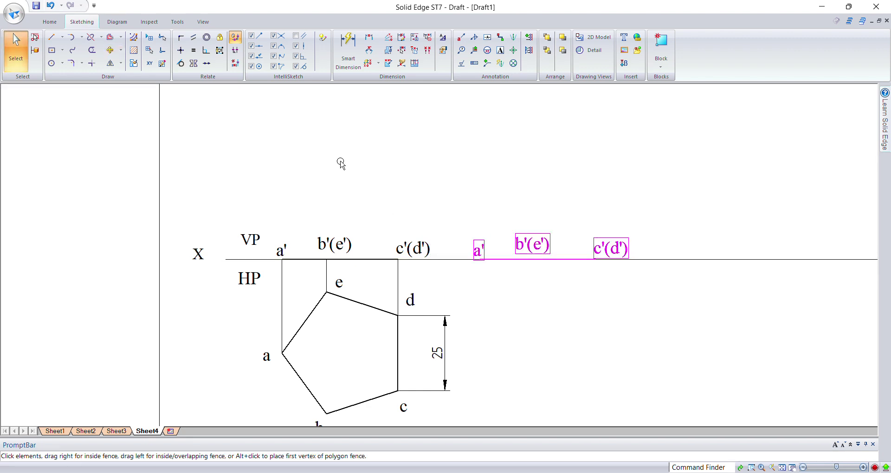
# Rotate the copied front view and its labels 40° upward about its a' end.
pyautogui.click(121, 50)
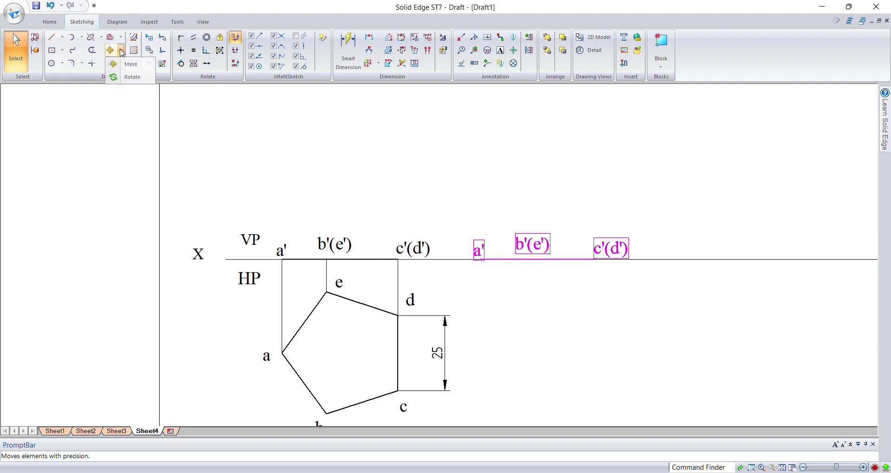
pyautogui.click(128, 78)
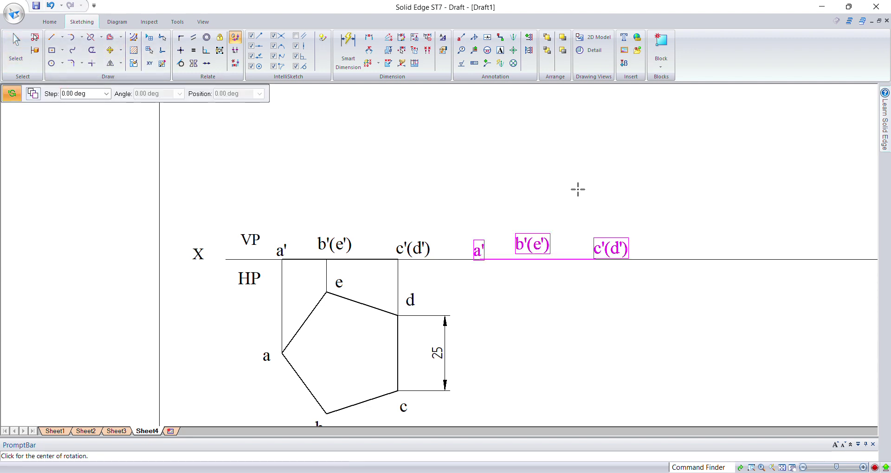
pyautogui.click(478, 259)
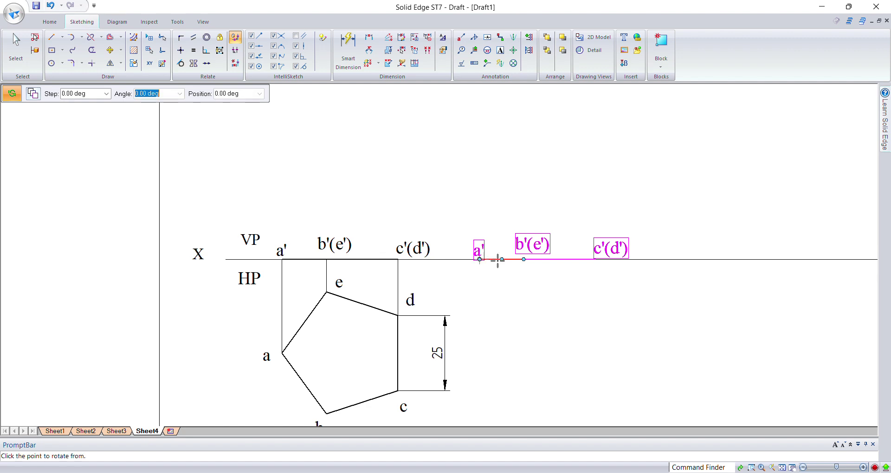
pyautogui.click(596, 259)
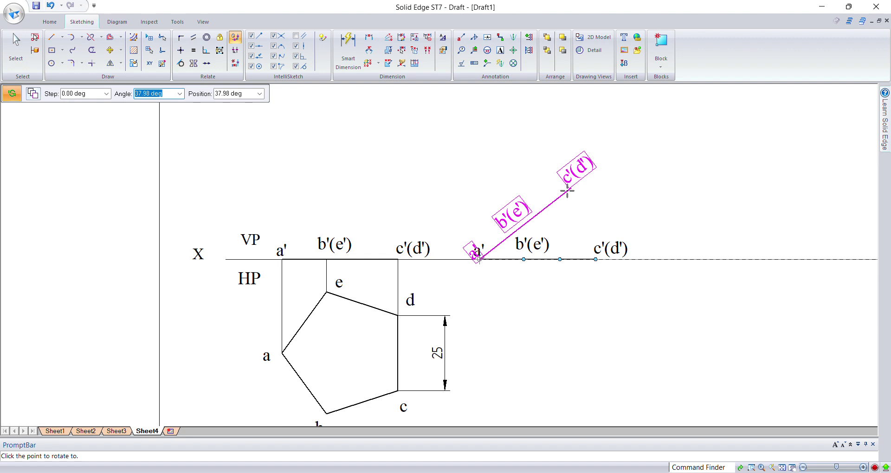
pyautogui.write('40')
pyautogui.press('Return')
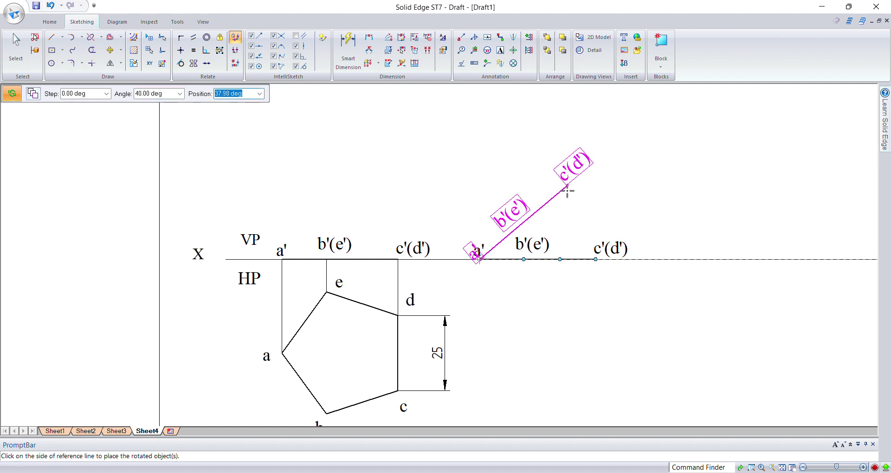
pyautogui.click(573, 195)
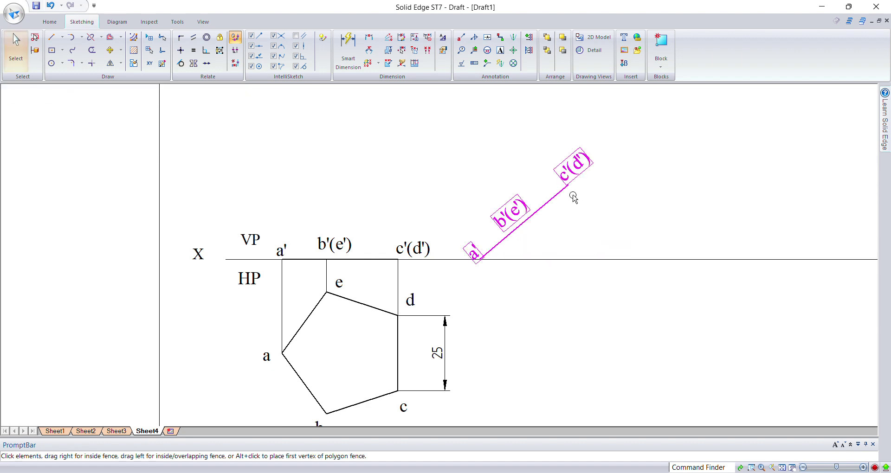
pyautogui.click(621, 197)
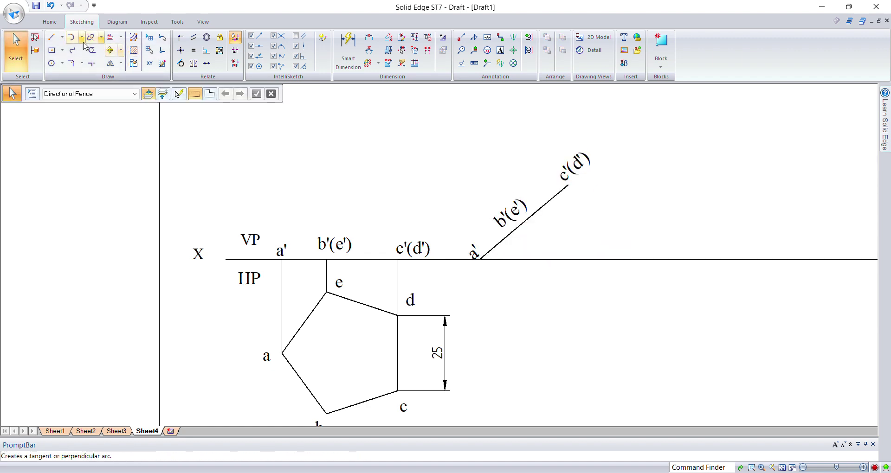
# Draw a 0.13 mm wide vertical projector about 53 mm long down from a' of the tilted front view.
pyautogui.click(51, 37)
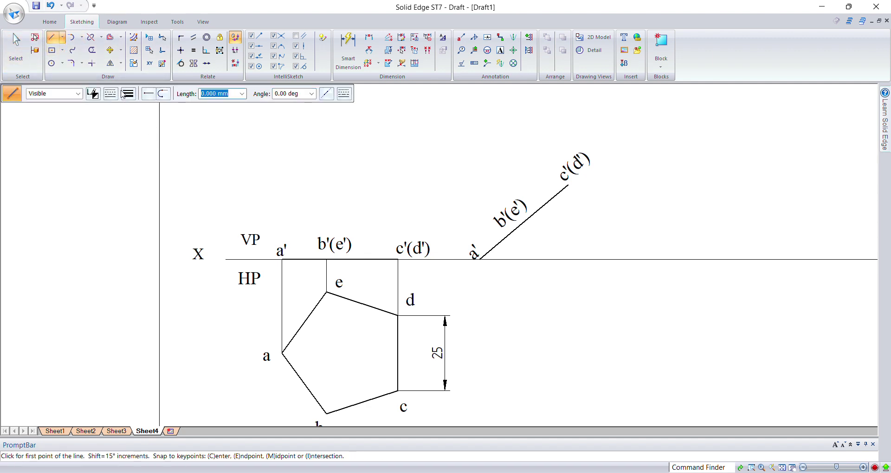
pyautogui.click(127, 94)
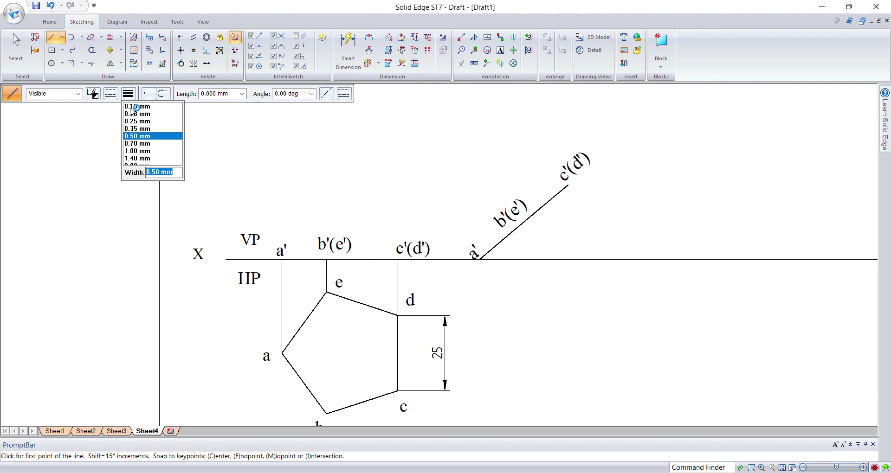
pyautogui.click(131, 108)
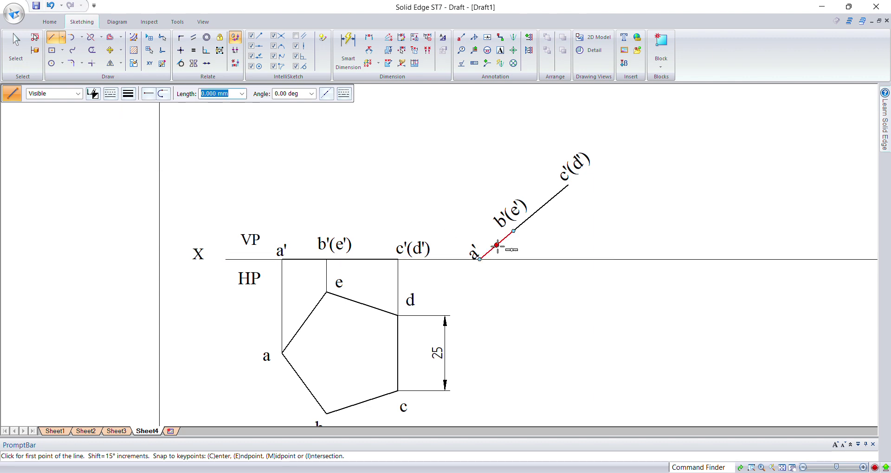
pyautogui.click(480, 259)
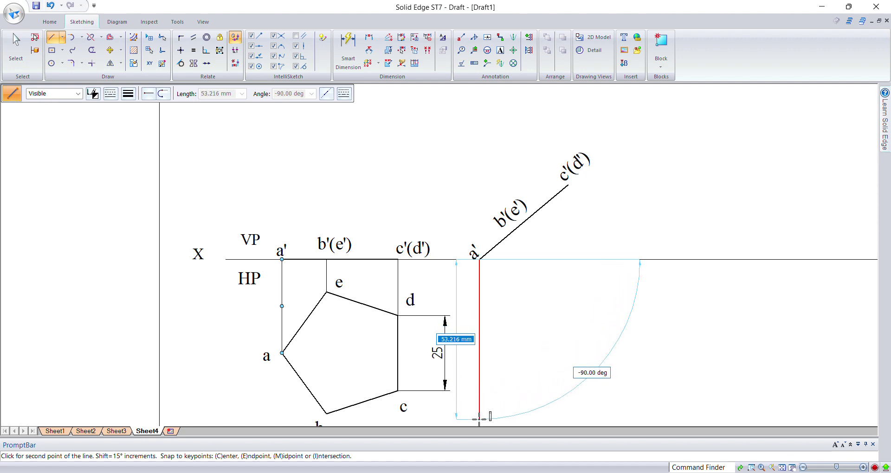
pyautogui.click(480, 420)
pyautogui.rightClick(577, 339)
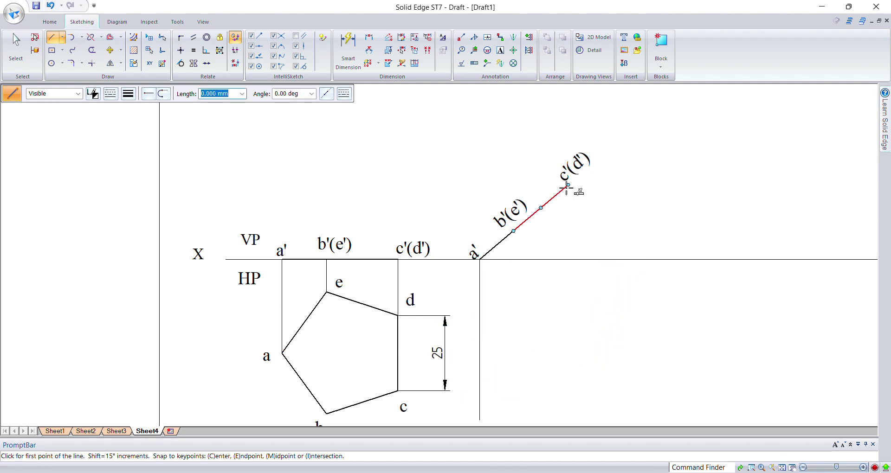
# Draw vertical projectors down below XY from c'(d'), about 71 mm long, and from b'(e') of the tilted front view.
pyautogui.click(568, 185)
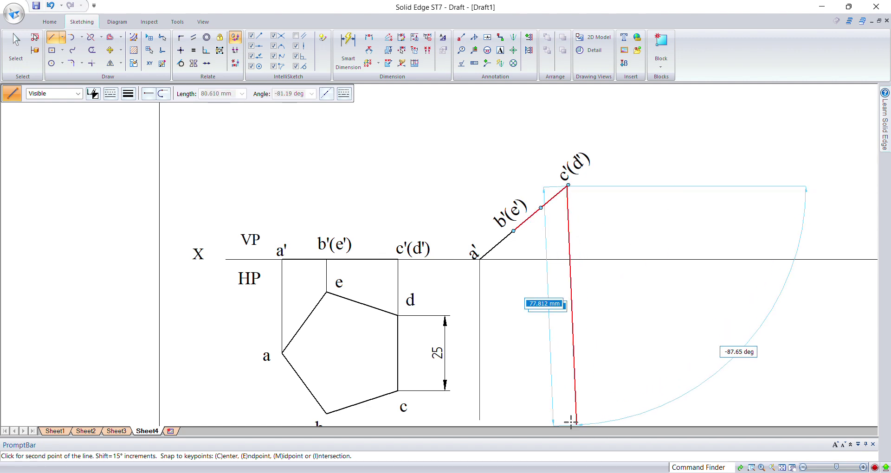
pyautogui.rightClick(580, 356)
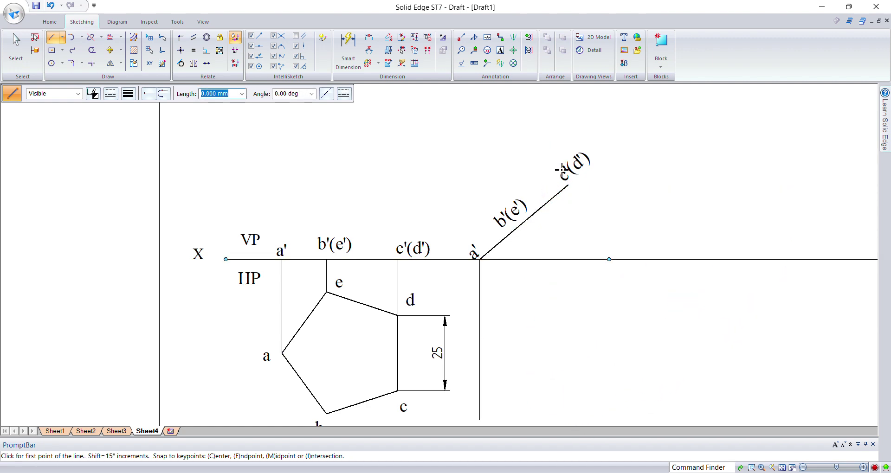
pyautogui.click(568, 185)
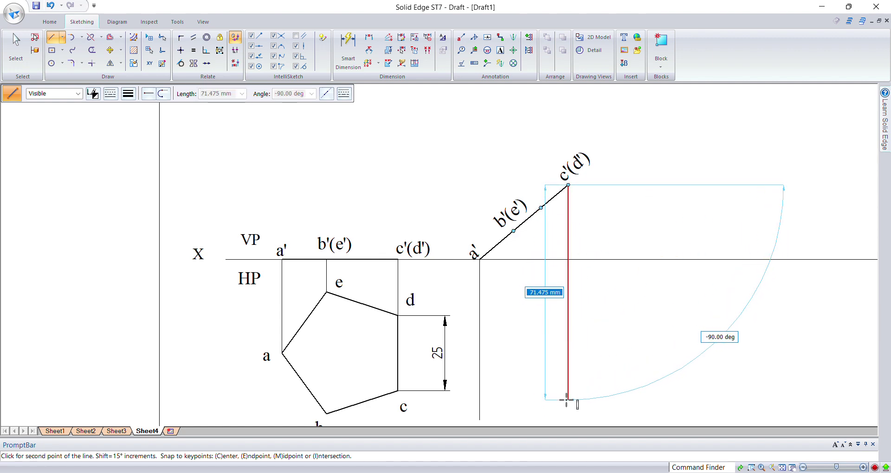
pyautogui.click(566, 401)
pyautogui.click(565, 401)
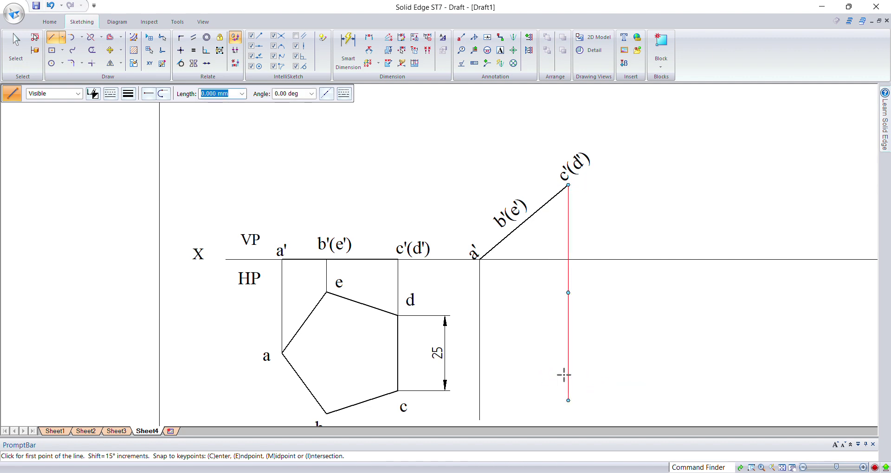
pyautogui.click(513, 230)
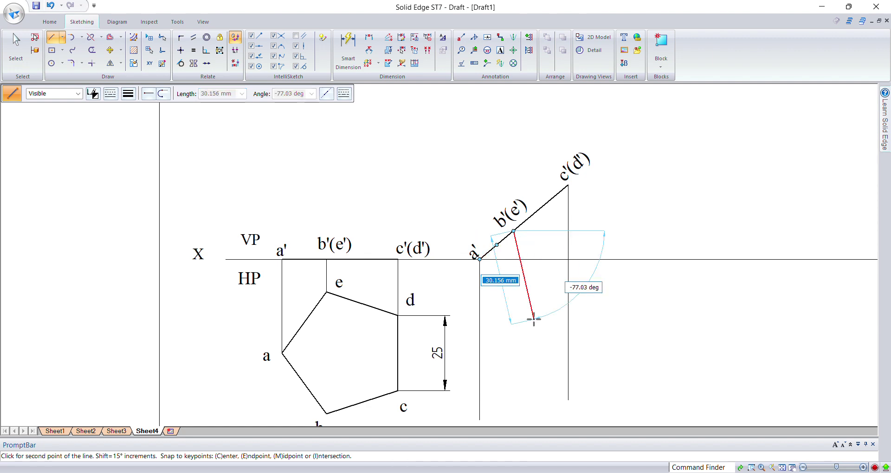
pyautogui.click(512, 419)
pyautogui.rightClick(532, 412)
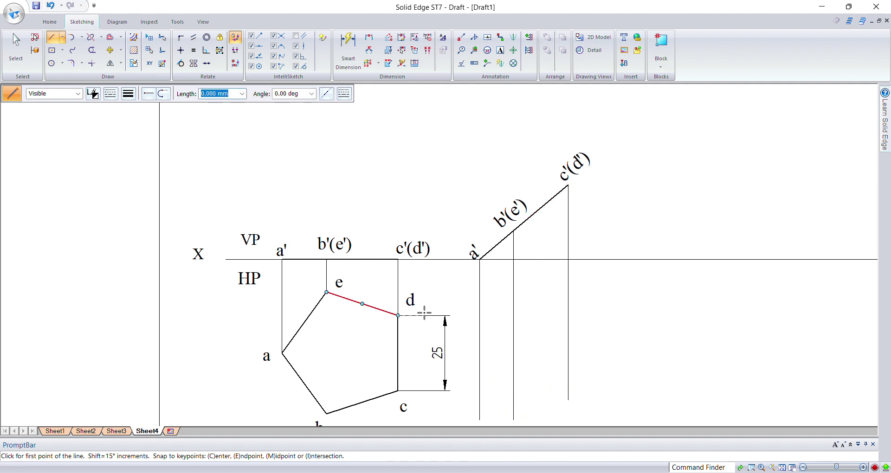
# Draw horizontal projectors from pentagon corners e and b across to the vertical projector from the tilted b'(e').
pyautogui.click(327, 292)
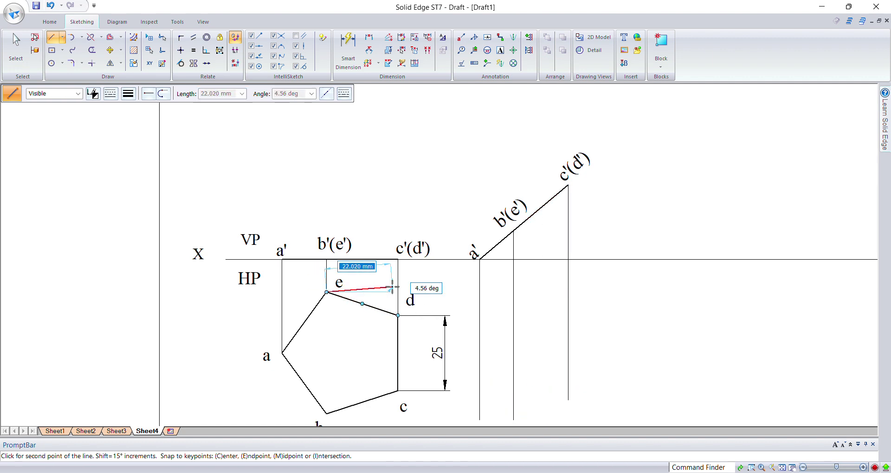
pyautogui.click(512, 292)
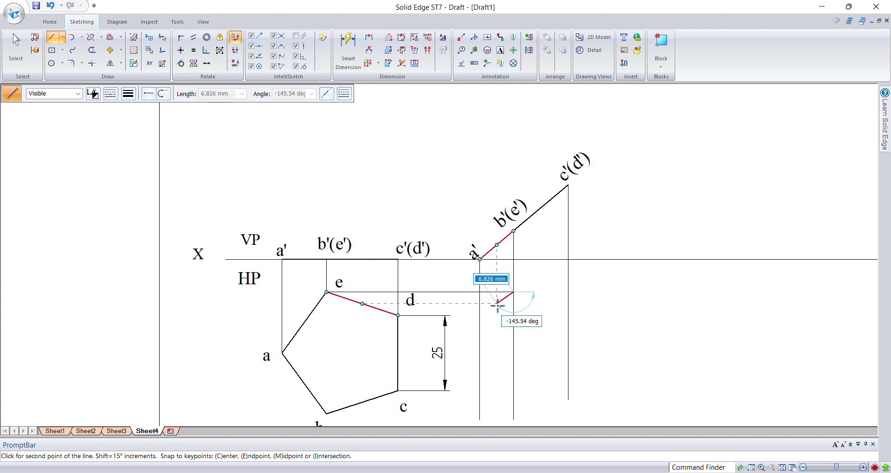
pyautogui.rightClick(506, 298)
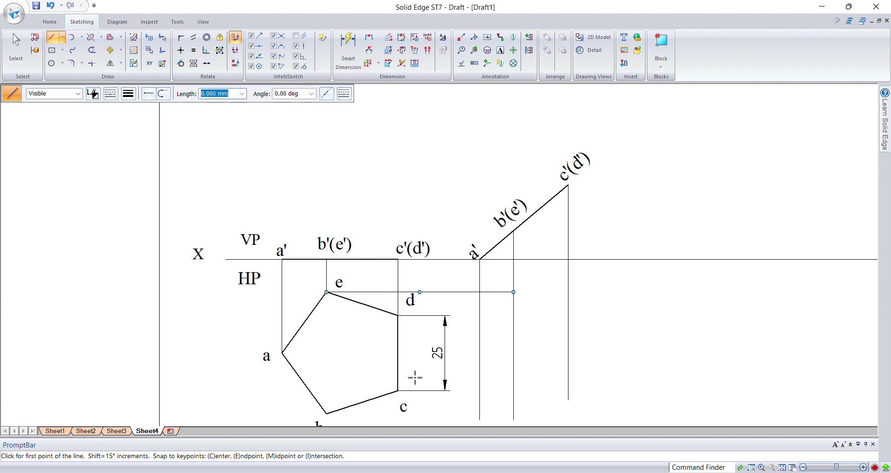
pyautogui.click(327, 413)
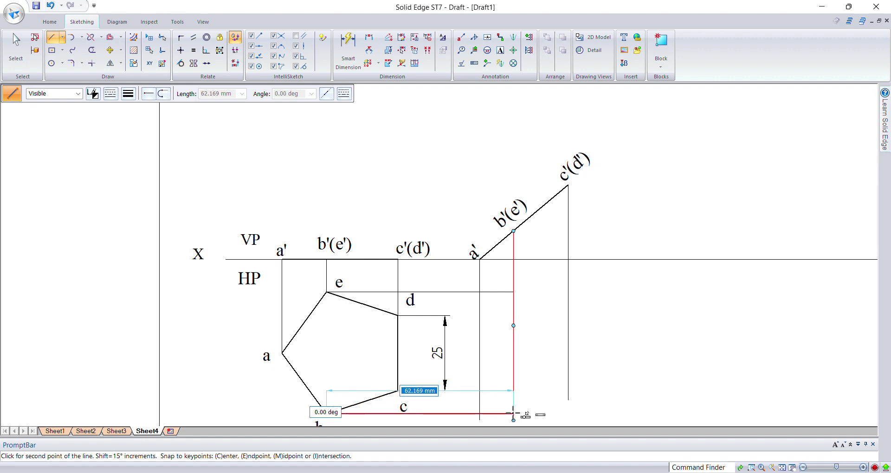
pyautogui.click(513, 414)
pyautogui.rightClick(515, 414)
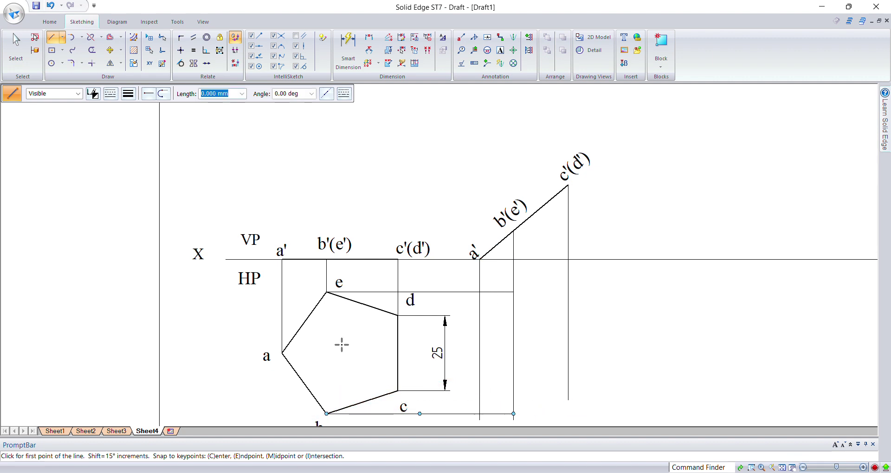
# Draw a horizontal projector from pentagon corner a across to the vertical projector from the tilted a'.
pyautogui.click(283, 353)
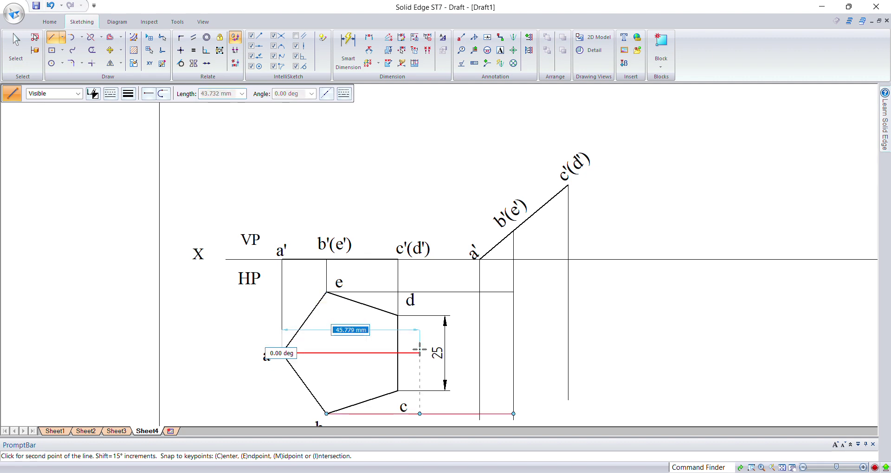
pyautogui.click(480, 353)
pyautogui.rightClick(480, 354)
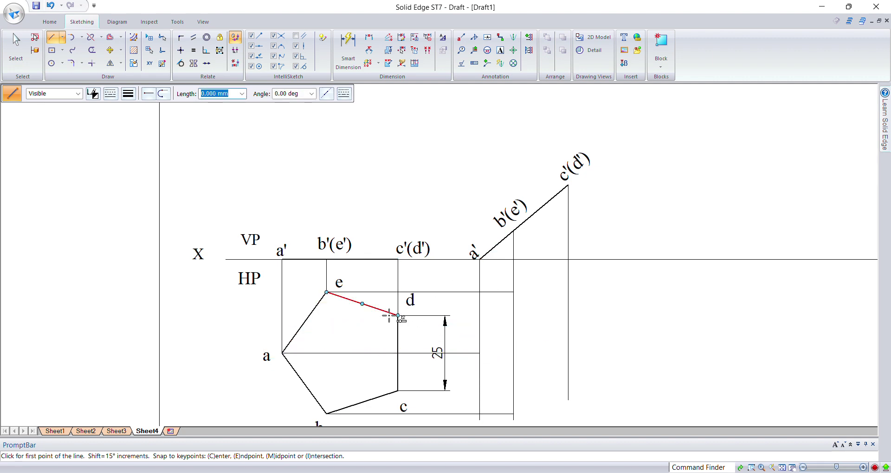
# Draw horizontal projectors from pentagon corners d and c across to the vertical projector from the tilted c'(d').
pyautogui.click(395, 315)
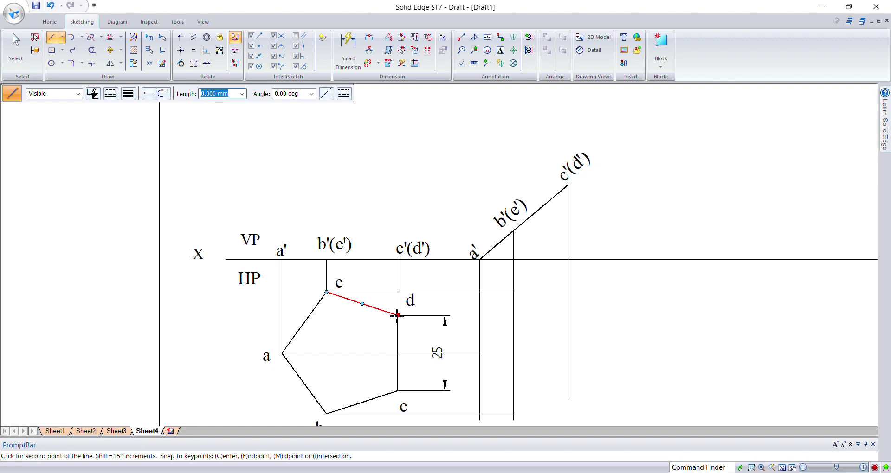
pyautogui.click(567, 315)
pyautogui.rightClick(672, 338)
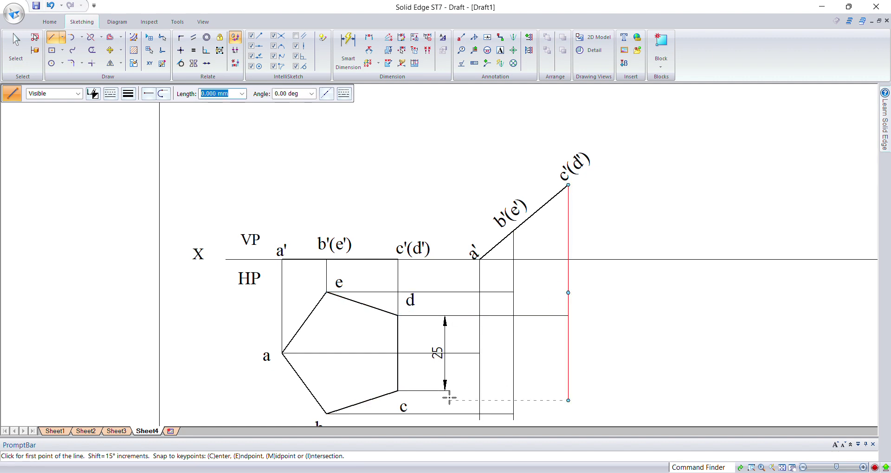
pyautogui.click(396, 390)
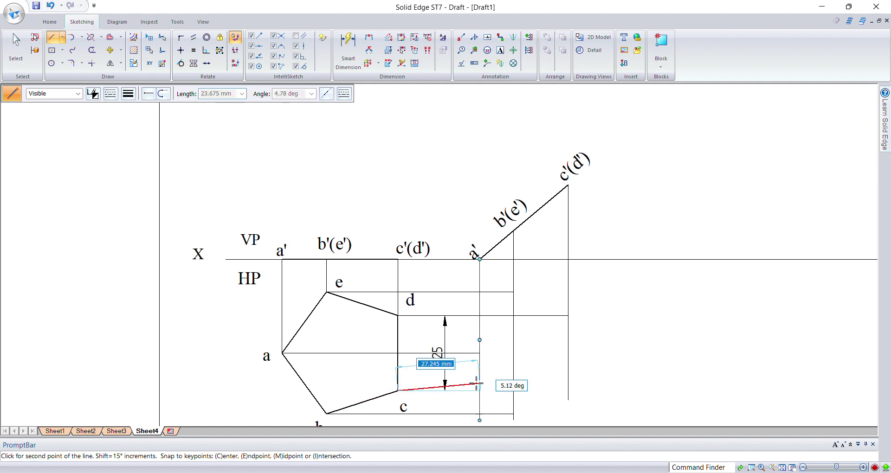
pyautogui.click(568, 391)
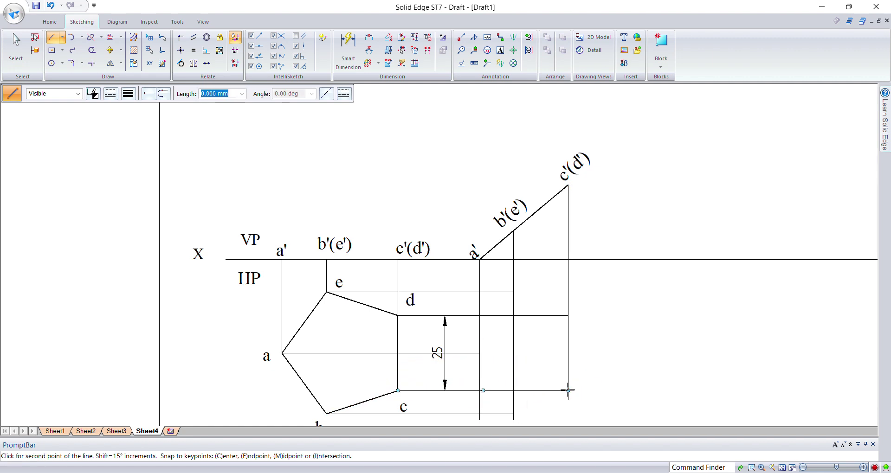
pyautogui.rightClick(618, 368)
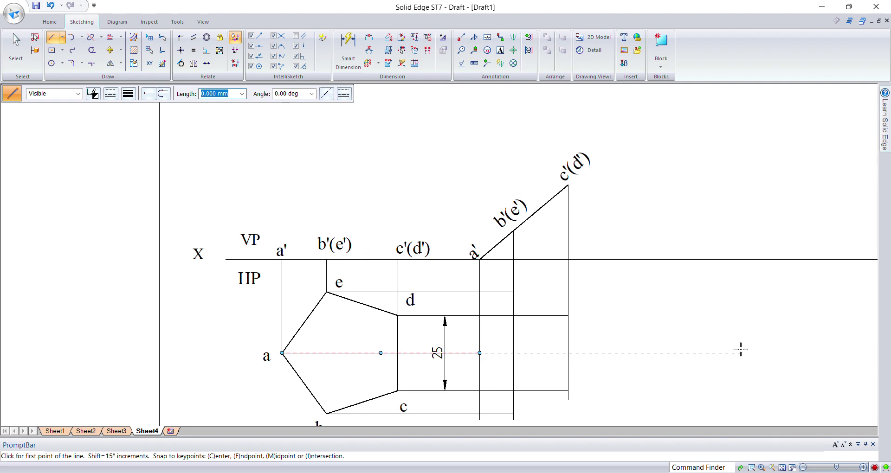
# Draw the foreshortened pentagon in the second top view with 0.50 mm wide lines joining the projector intersections a, e, d, c and b.
pyautogui.click(782, 468)
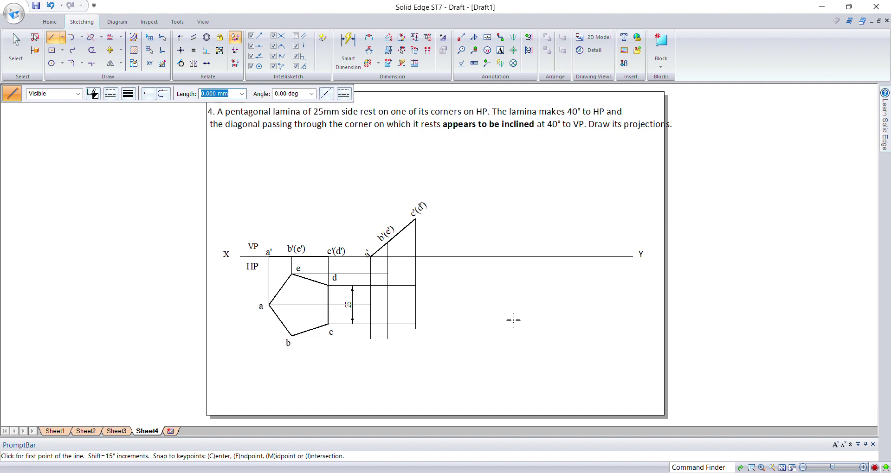
pyautogui.click(751, 467)
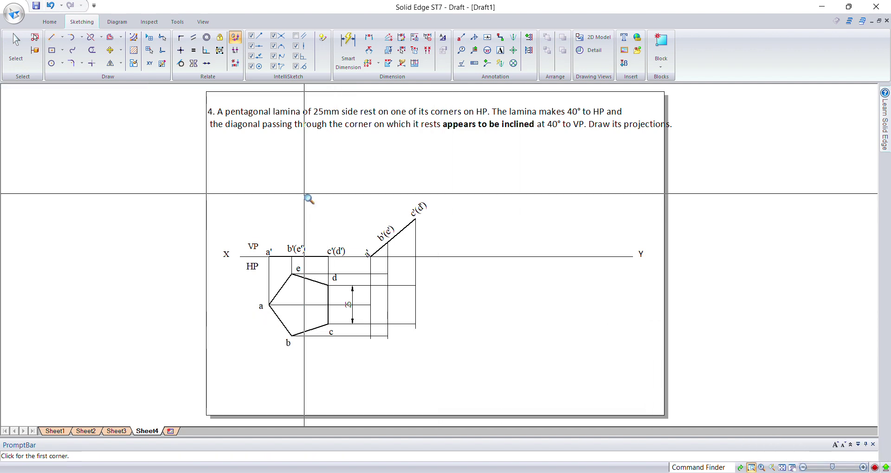
pyautogui.moveTo(347, 192); pyautogui.dragTo(454, 382)
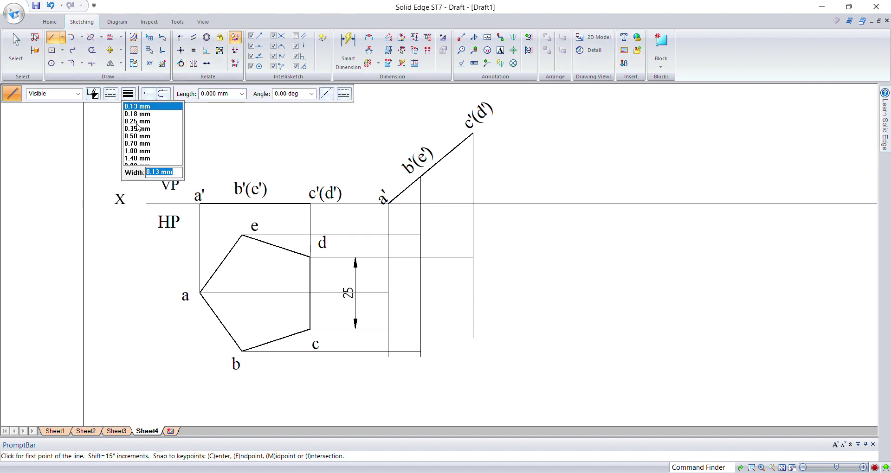
pyautogui.click(138, 136)
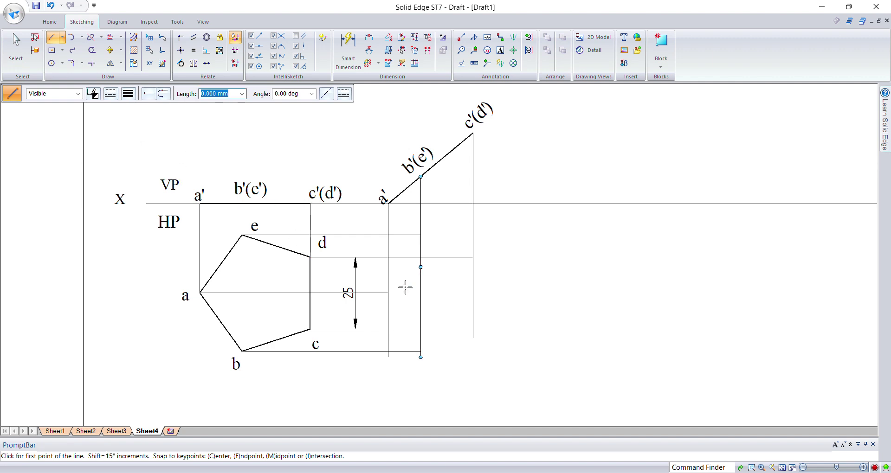
pyautogui.click(388, 293)
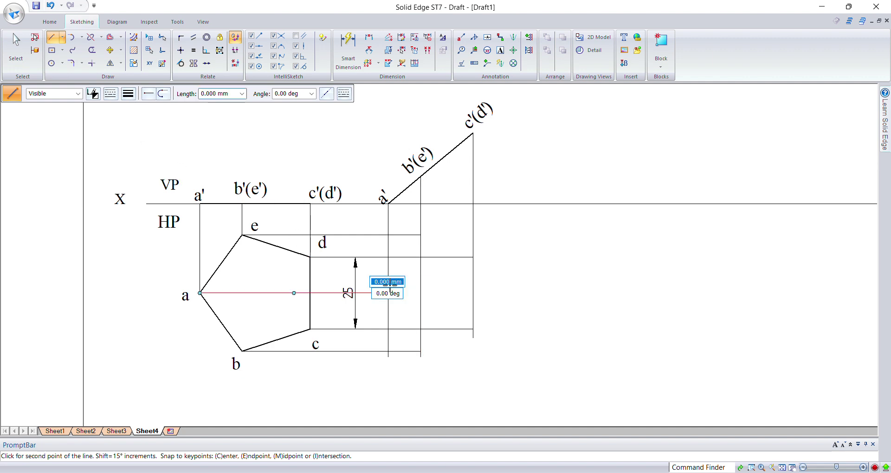
pyautogui.click(420, 236)
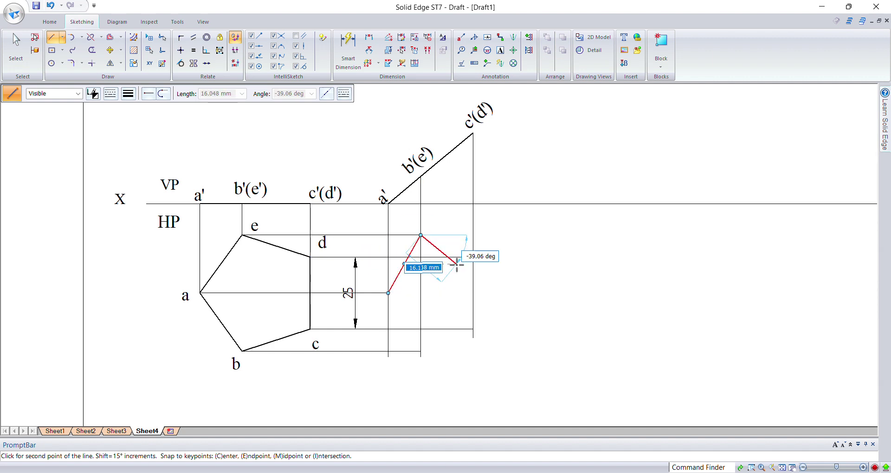
pyautogui.click(472, 256)
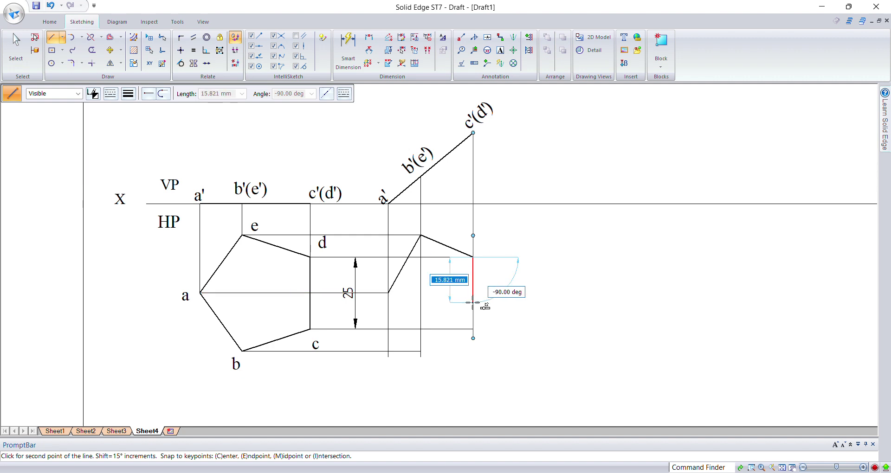
pyautogui.click(472, 329)
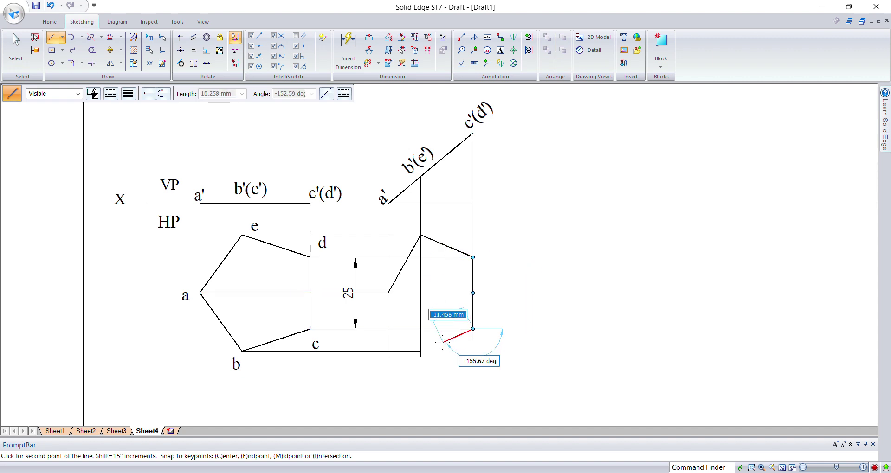
pyautogui.click(420, 352)
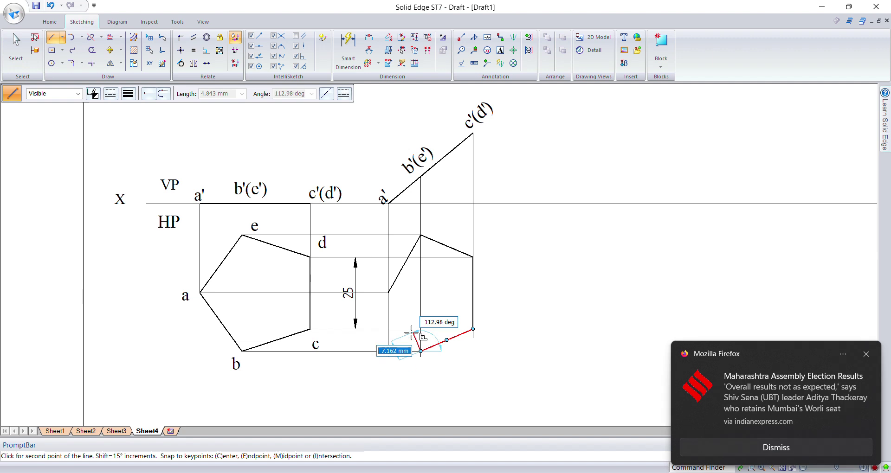
pyautogui.click(390, 293)
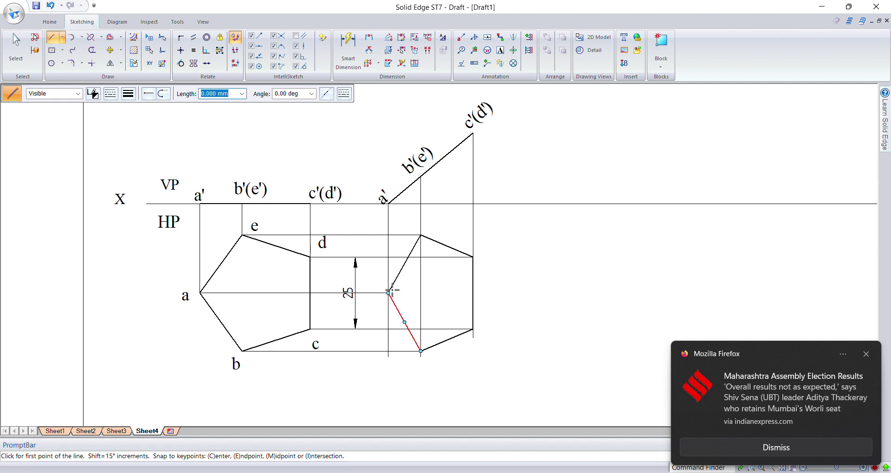
pyautogui.click(867, 356)
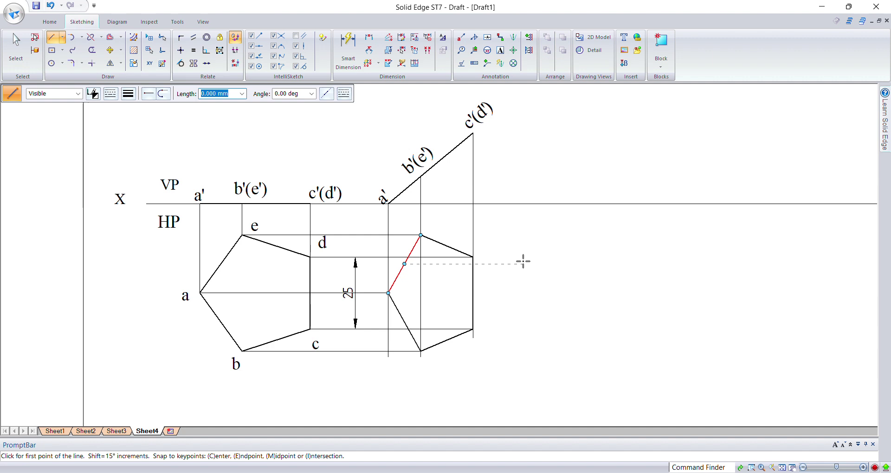
pyautogui.press('Escape')
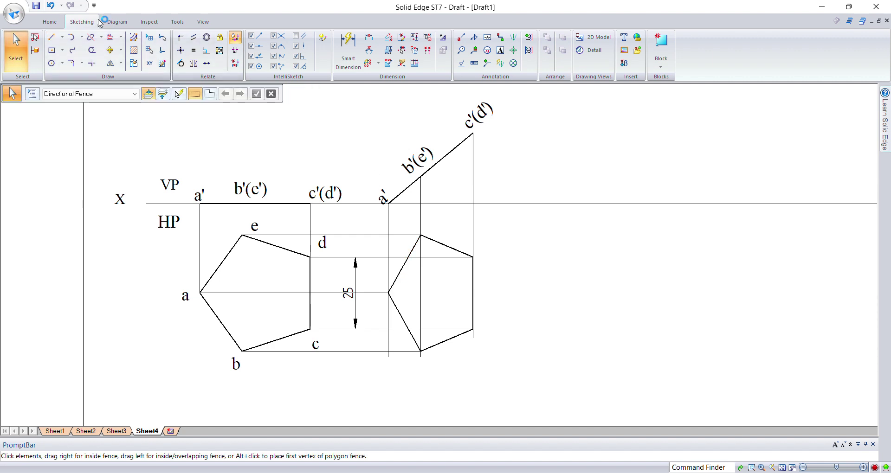
# Trim the vertical projectors of the second top view that extend below corners a, b and c.
pyautogui.click(92, 50)
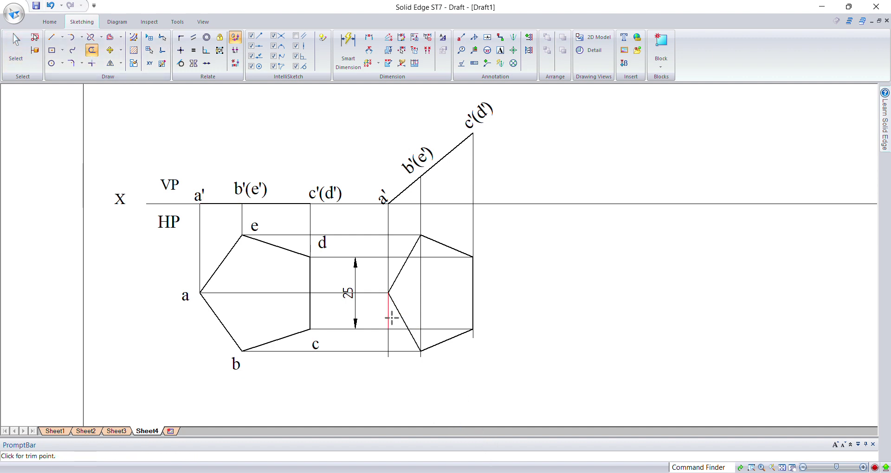
pyautogui.click(388, 333)
pyautogui.scroll(2, 389, 336)
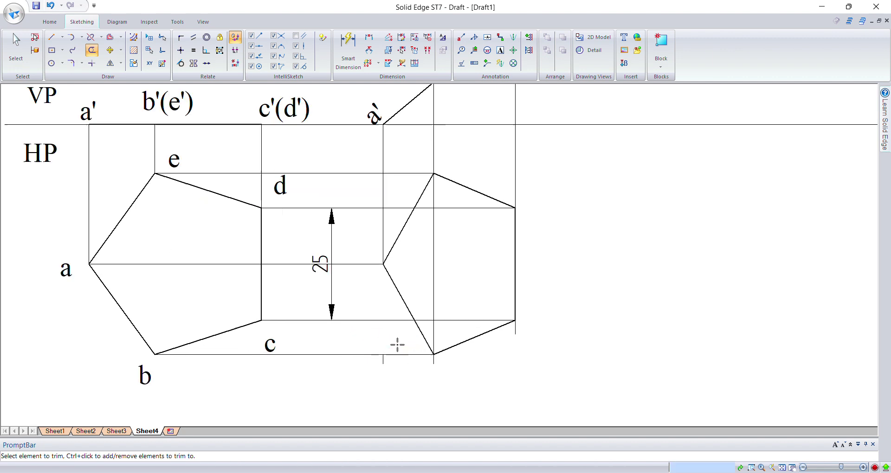
pyautogui.moveTo(368, 362)
pyautogui.mouseDown()
pyautogui.moveTo(427, 363)
pyautogui.moveTo(538, 340)
pyautogui.mouseUp()
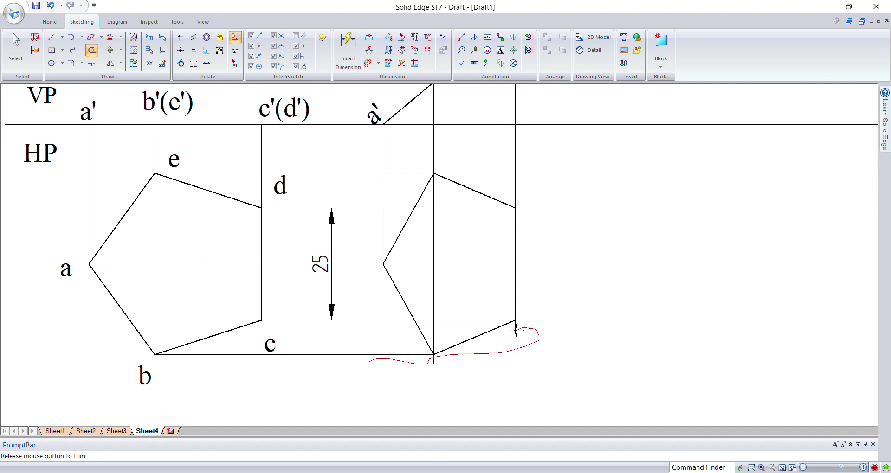
pyautogui.moveTo(515, 329); pyautogui.dragTo(510, 335)
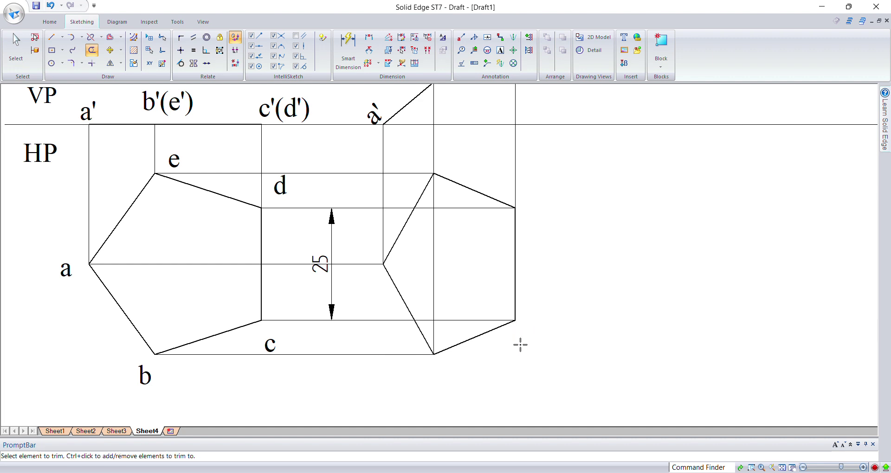
# Label the corners of the second top view a, b, c, d and e with text.
pyautogui.click(500, 50)
pyautogui.click(366, 240)
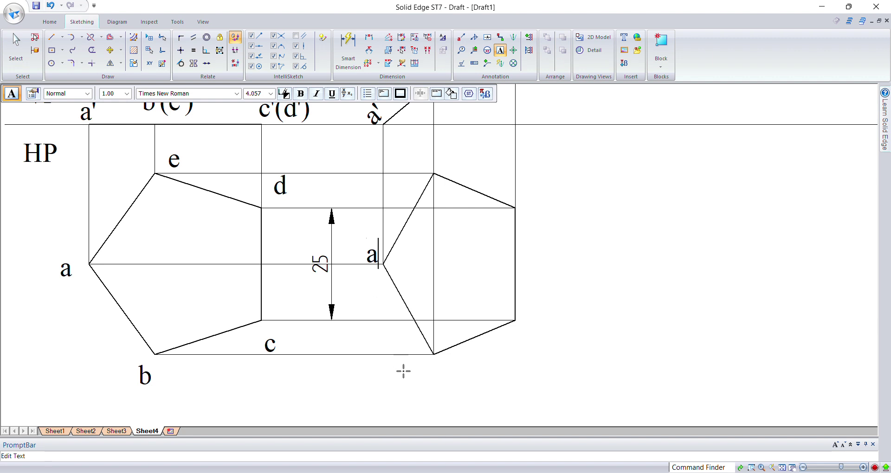
pyautogui.click(431, 368)
pyautogui.write('b')
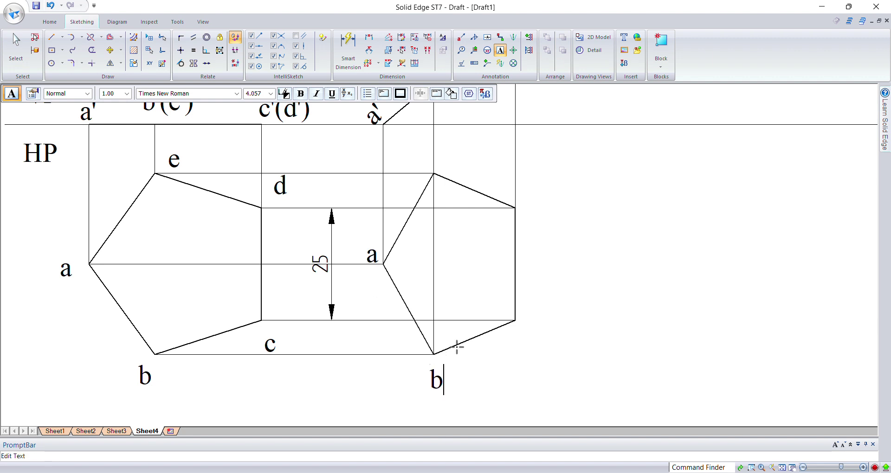
pyautogui.click(516, 325)
pyautogui.write('c')
pyautogui.click(526, 184)
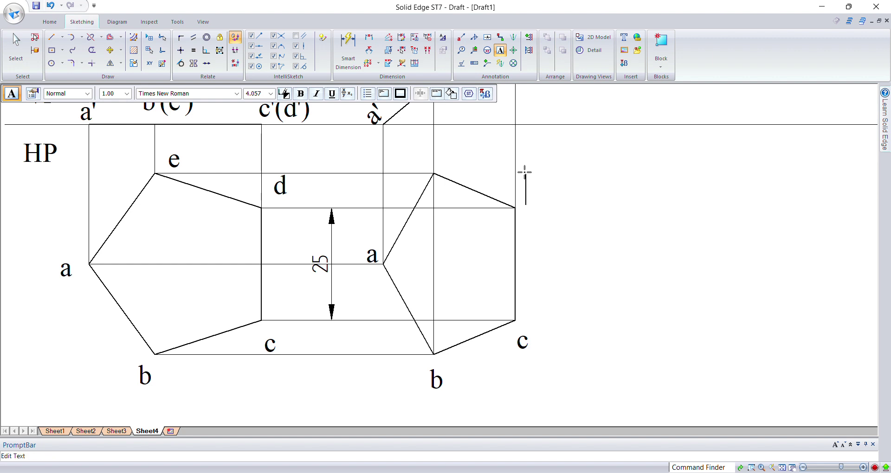
pyautogui.write('d')
pyautogui.click(444, 142)
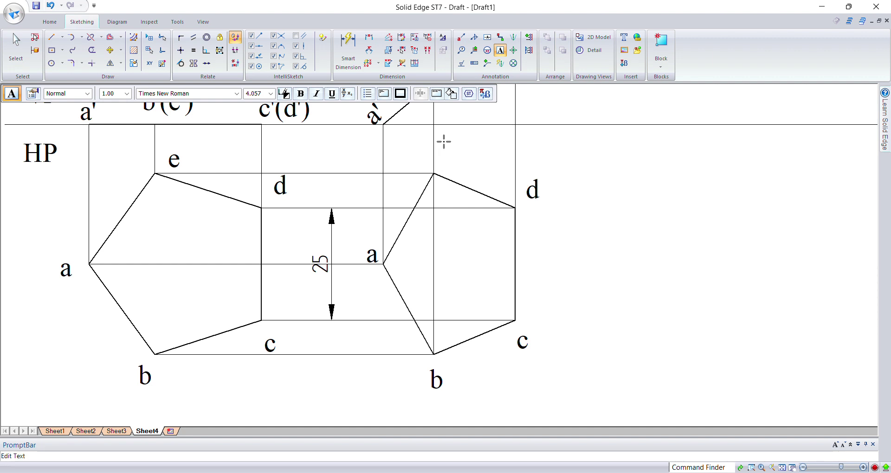
pyautogui.write('e')
# Draw a thin construction line at -40° from a point on XY to the right of the tilted front view.
pyautogui.click(783, 468)
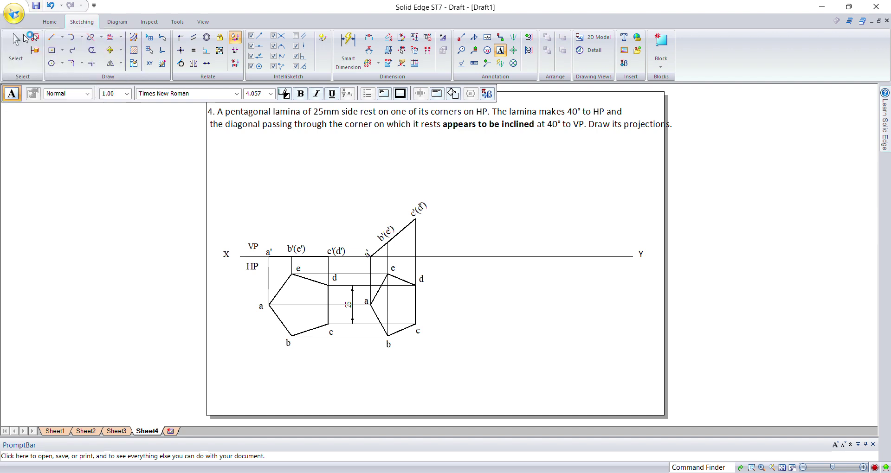
pyautogui.click(52, 37)
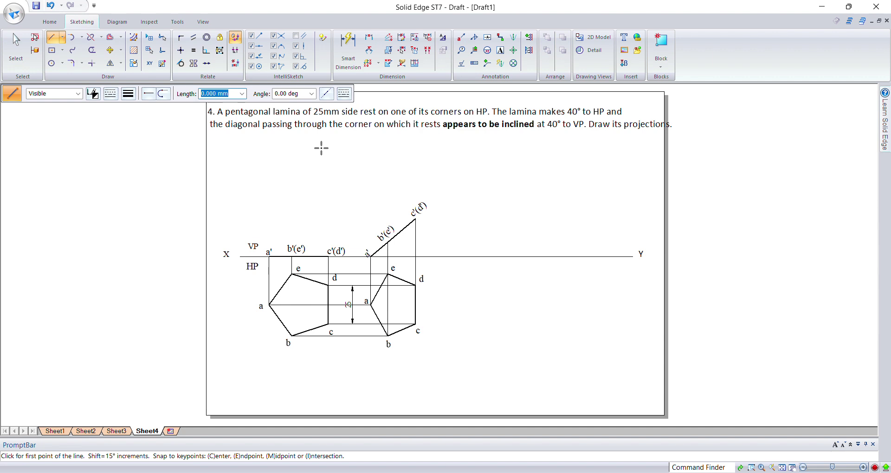
pyautogui.press('Tab')
pyautogui.write('-')
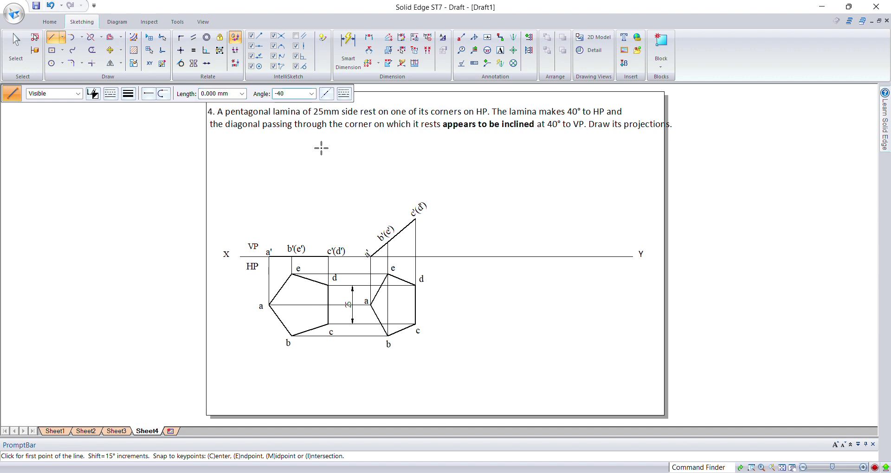
pyautogui.write('40')
pyautogui.press('Tab')
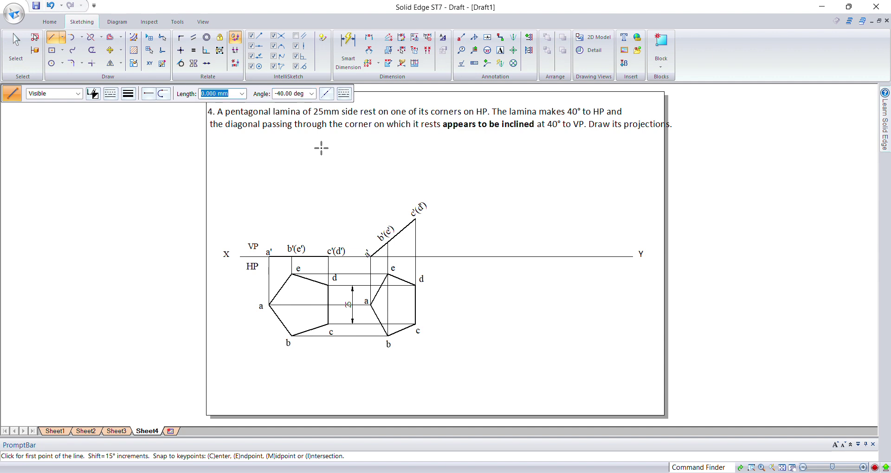
pyautogui.click(128, 93)
pyautogui.click(135, 113)
pyautogui.click(436, 257)
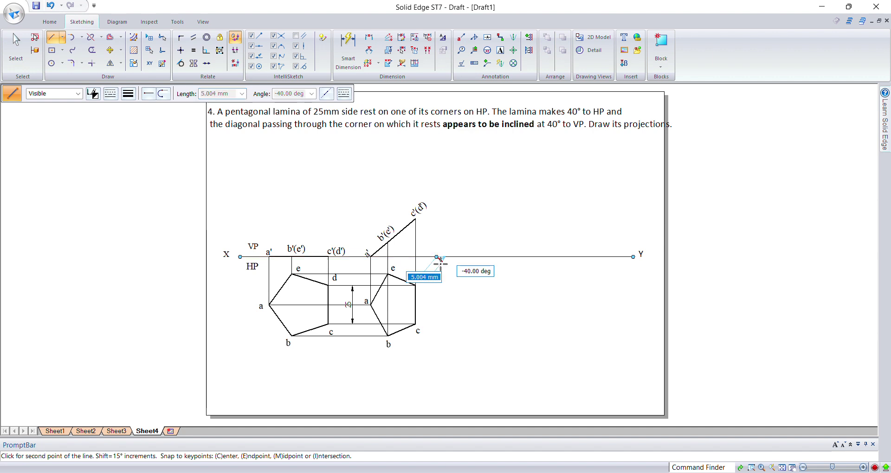
pyautogui.click(568, 367)
pyautogui.rightClick(586, 322)
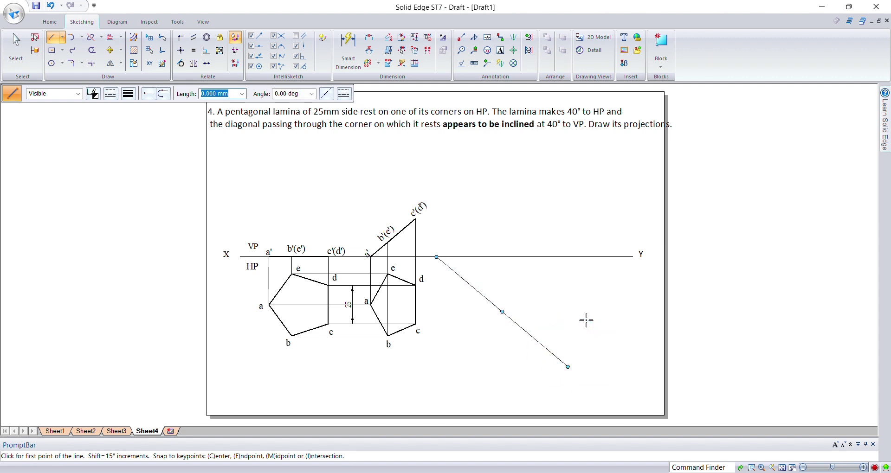
pyautogui.press('Escape')
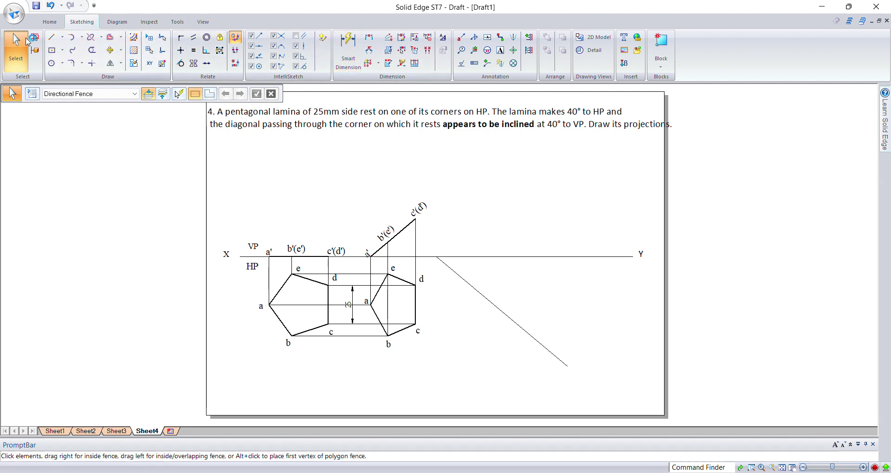
# Draw a thin horizontal line from corner a to the midpoint of edge cd in the second top view.
pyautogui.click(52, 38)
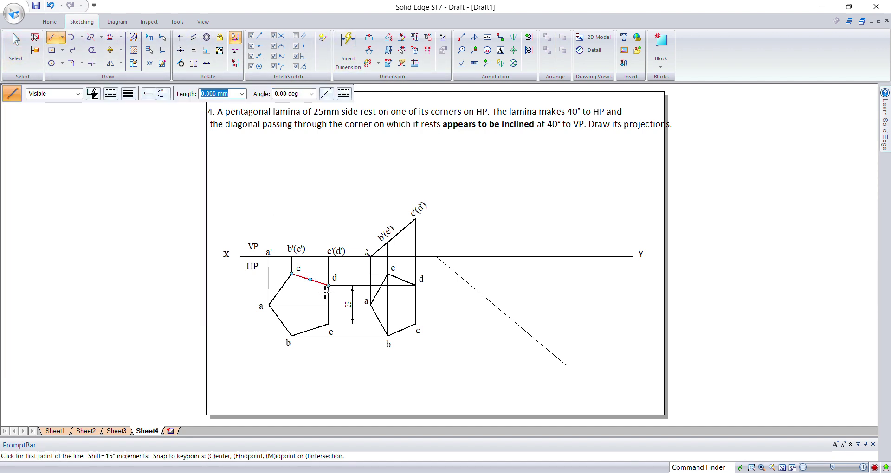
pyautogui.scroll(3, 377, 303)
pyautogui.click(362, 307)
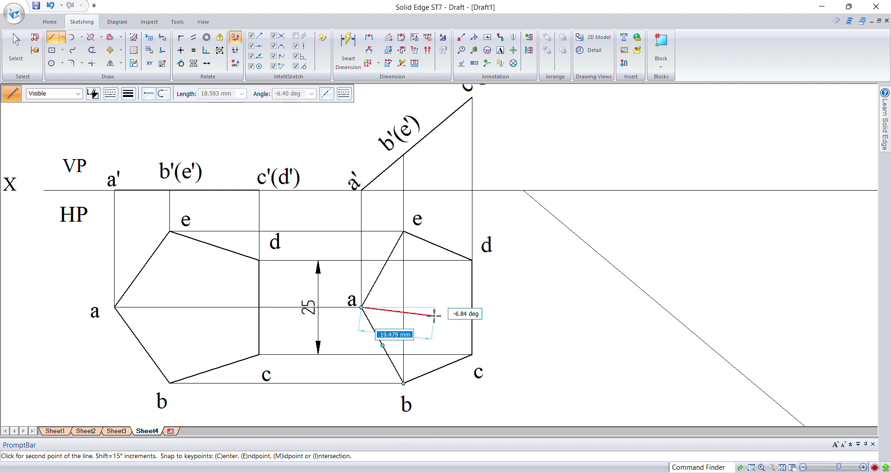
pyautogui.click(472, 307)
pyautogui.rightClick(538, 298)
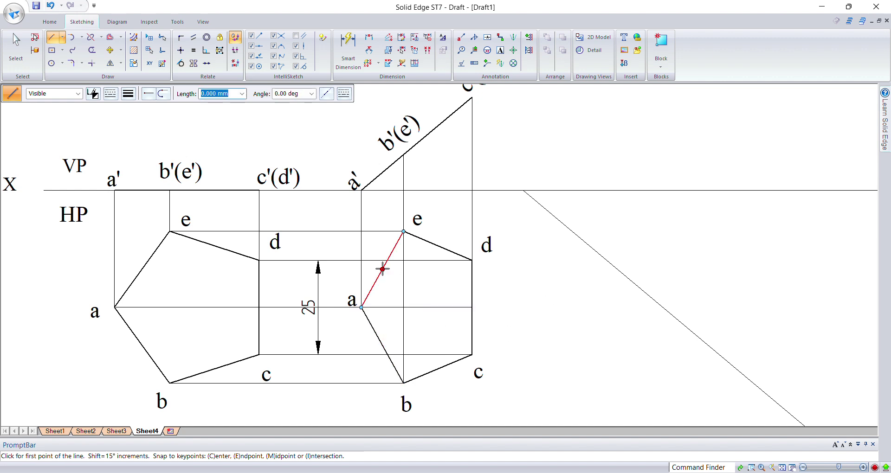
# Add an angle dimension between the XY line and the inclined construction line below it.
pyautogui.click(772, 467)
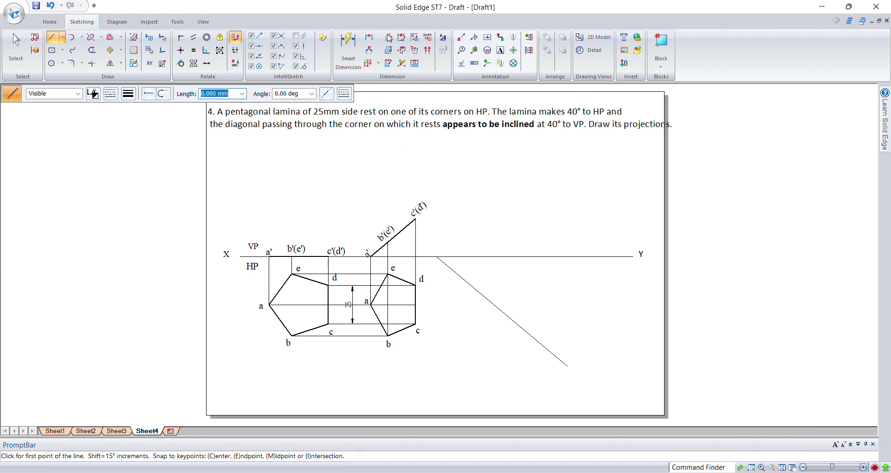
pyautogui.click(368, 51)
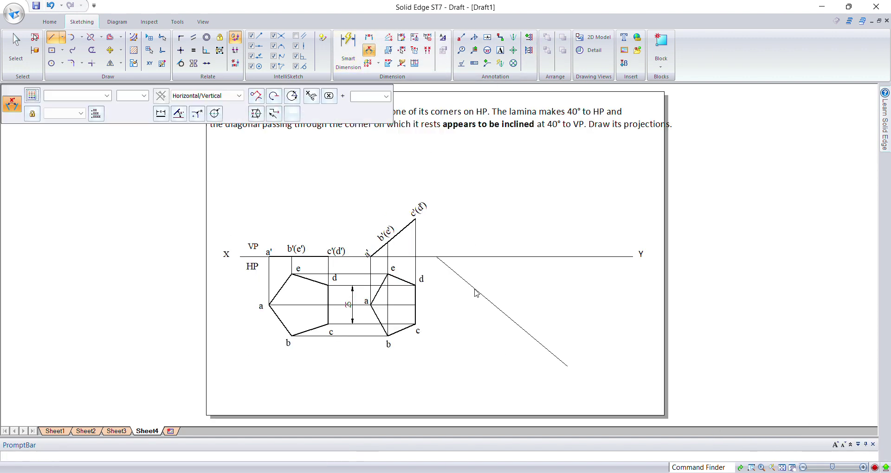
pyautogui.click(457, 269)
pyautogui.click(459, 256)
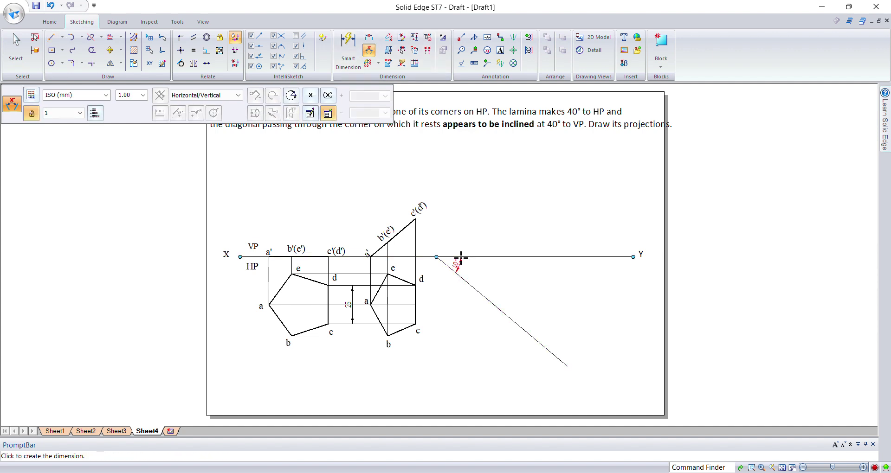
pyautogui.click(459, 260)
pyautogui.press('Escape')
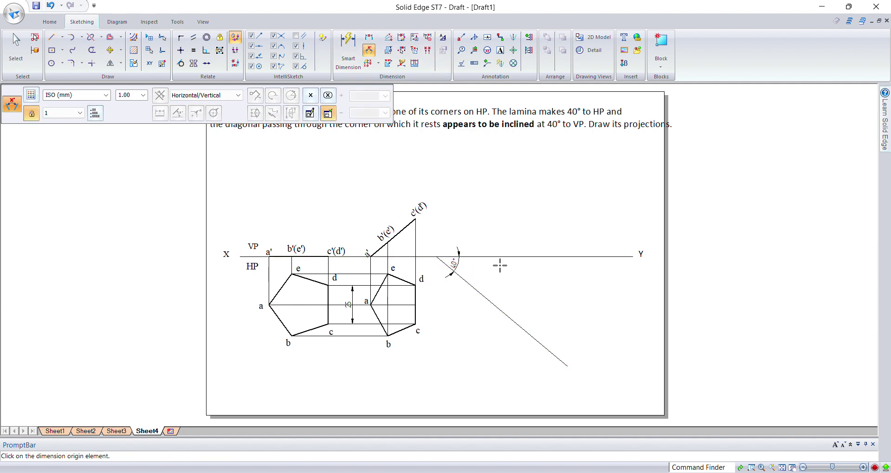
pyautogui.press('Escape')
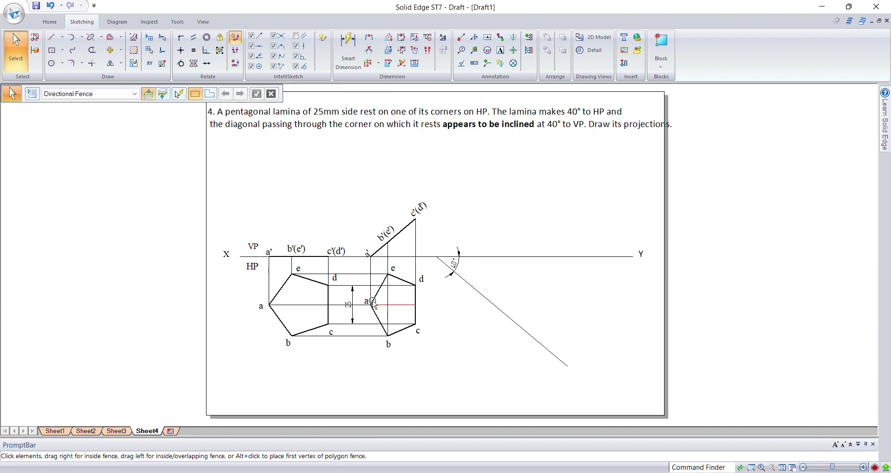
# Select the five pentagon edges of the second top view together with their corner labels a, b, c, d and e.
pyautogui.click(377, 293)
pyautogui.keyDown('ctrl'); pyautogui.click(375, 319); pyautogui.keyUp('ctrl')
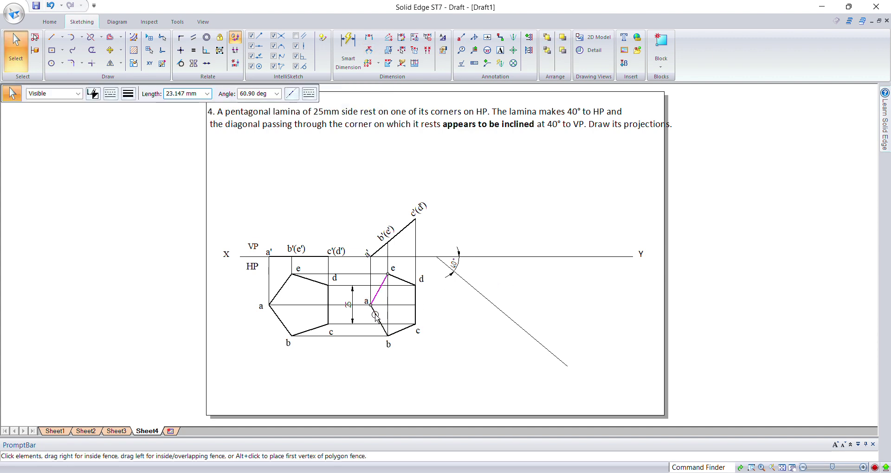
pyautogui.keyDown('ctrl'); pyautogui.click(411, 321); pyautogui.keyUp('ctrl')
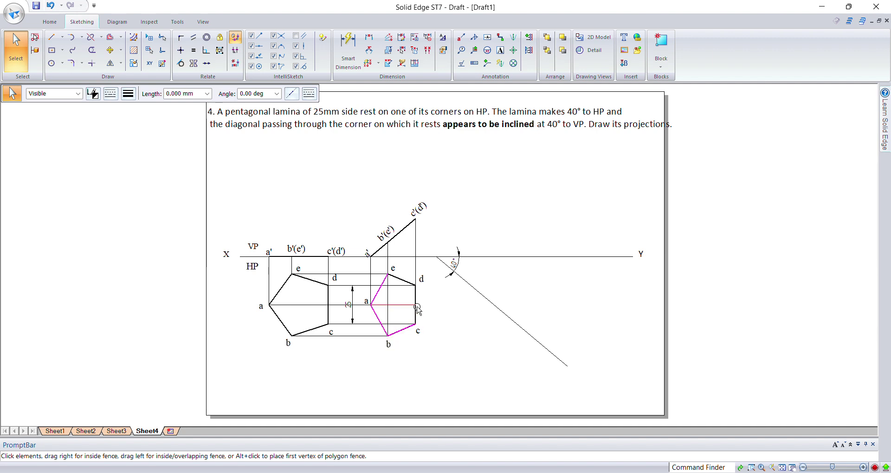
pyautogui.keyDown('ctrl'); pyautogui.click(415, 313); pyautogui.keyUp('ctrl')
pyautogui.keyDown('ctrl'); pyautogui.click(403, 281); pyautogui.keyUp('ctrl')
pyautogui.keyDown('ctrl'); pyautogui.click(393, 268); pyautogui.keyUp('ctrl')
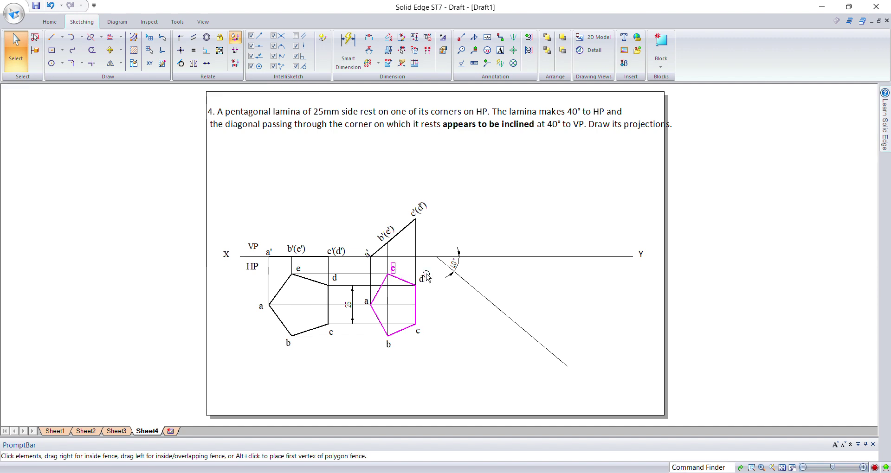
pyautogui.keyDown('ctrl'); pyautogui.click(422, 280); pyautogui.keyUp('ctrl')
pyautogui.keyDown('ctrl'); pyautogui.click(388, 345); pyautogui.keyUp('ctrl')
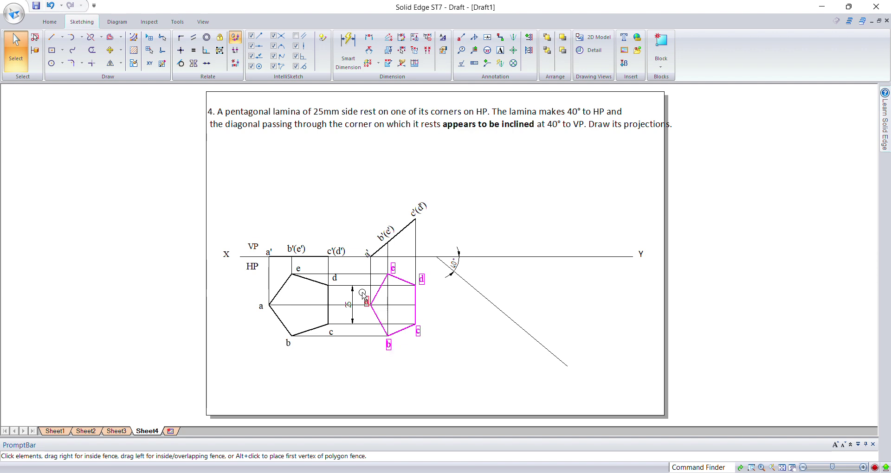
pyautogui.keyDown('ctrl'); pyautogui.click(367, 300); pyautogui.keyUp('ctrl')
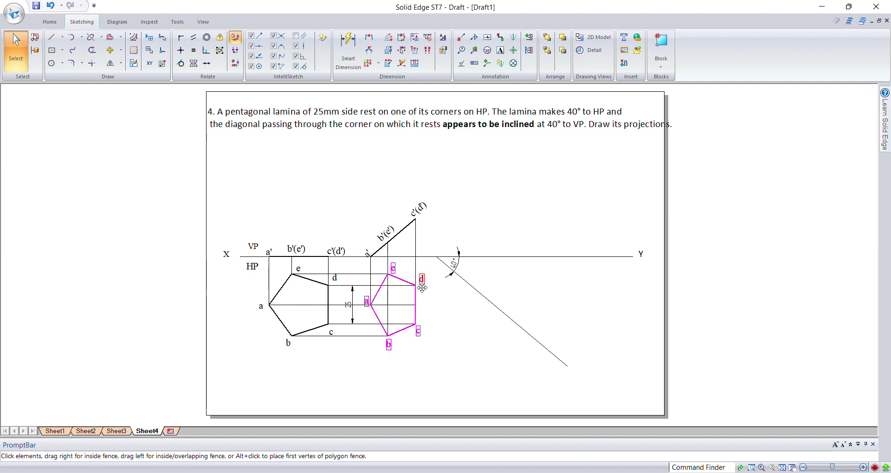